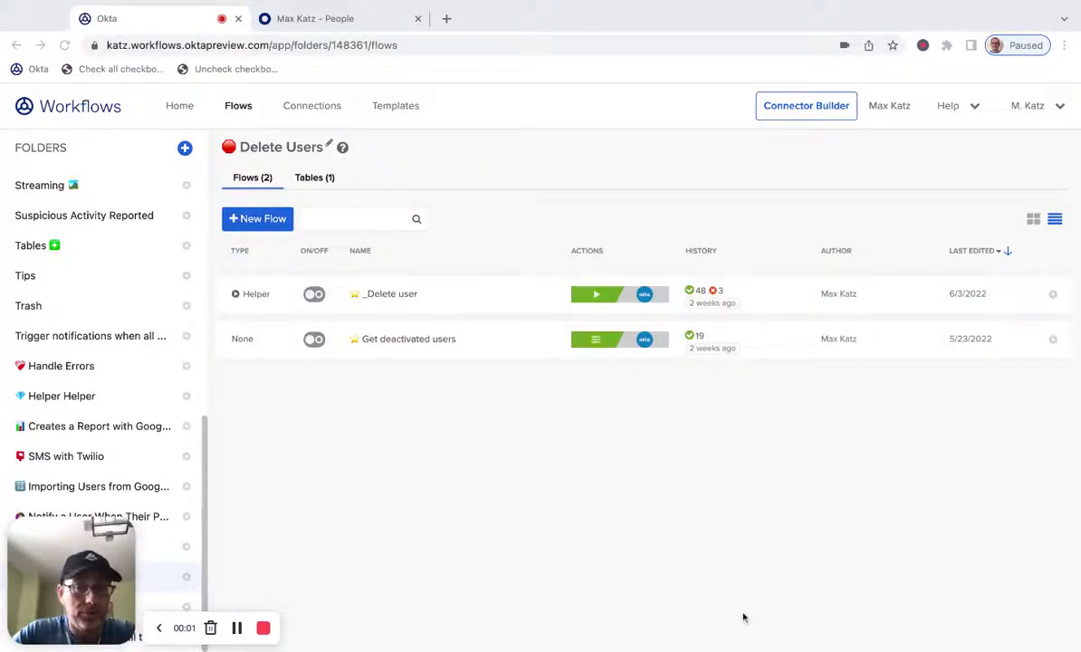
Step: Review the full list of people in the Okta org
{"action": "left_click", "coordinate": [157, 628]}
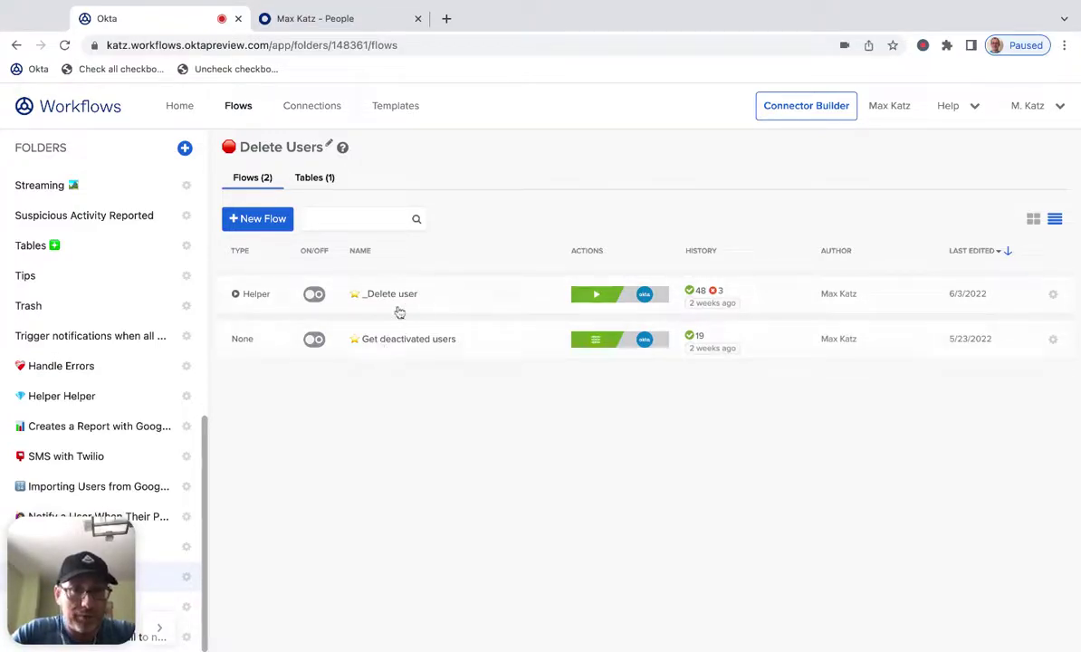
{"action": "left_click", "coordinate": [357, 19]}
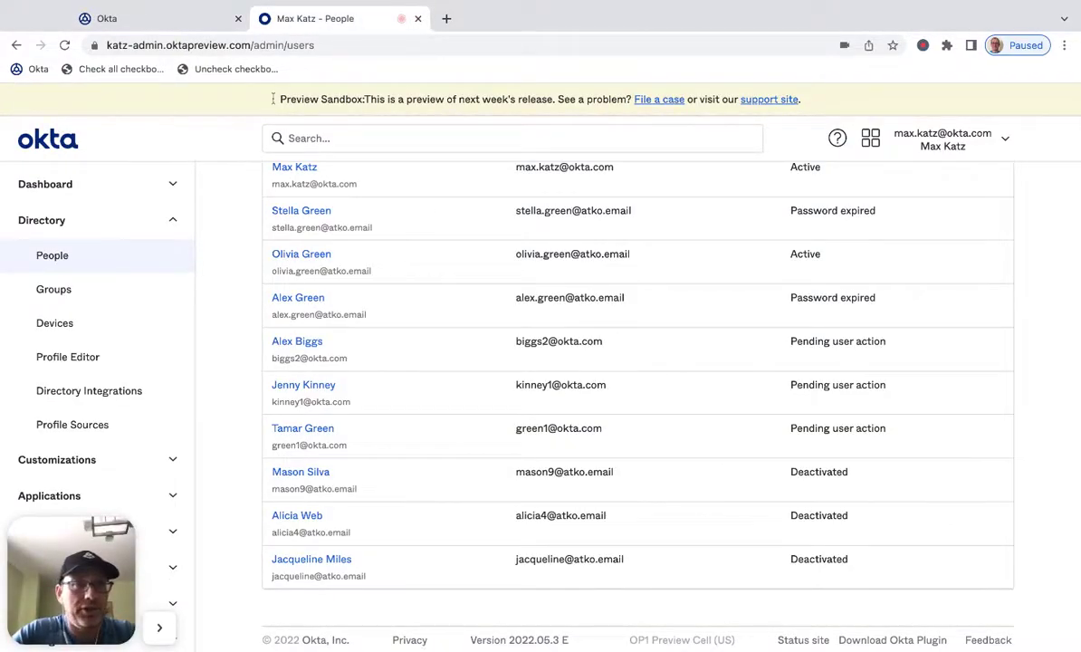
{"action": "left_click", "coordinate": [64, 45]}
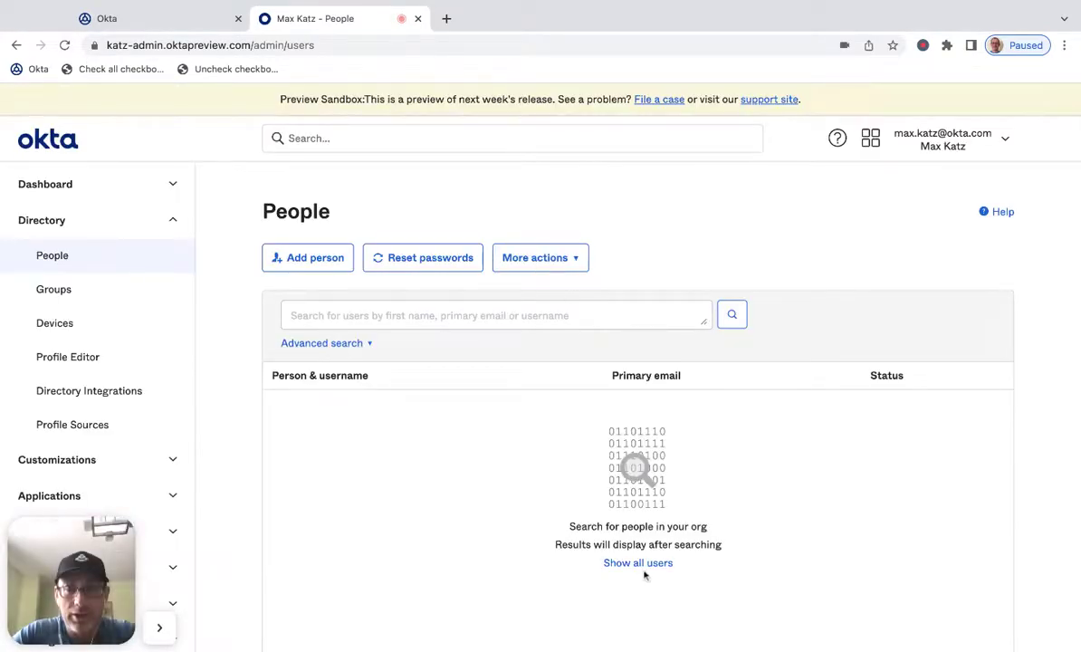
{"action": "left_click", "coordinate": [637, 563]}
{"action": "scroll", "coordinate": [894, 474], "scroll_direction": "down", "scroll_amount": 1}
{"action": "scroll", "coordinate": [894, 475], "scroll_direction": "down", "scroll_amount": 5}
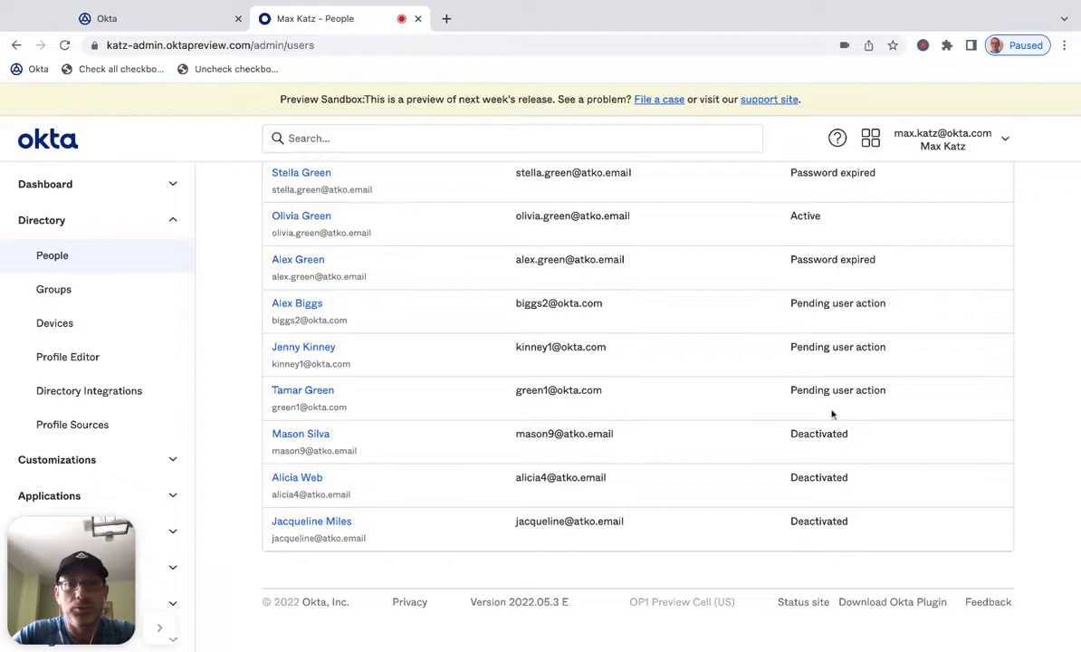
Step: Create a new flow named '_Delete user' in Delete Users with Save all data enabled
{"action": "left_click", "coordinate": [180, 19]}
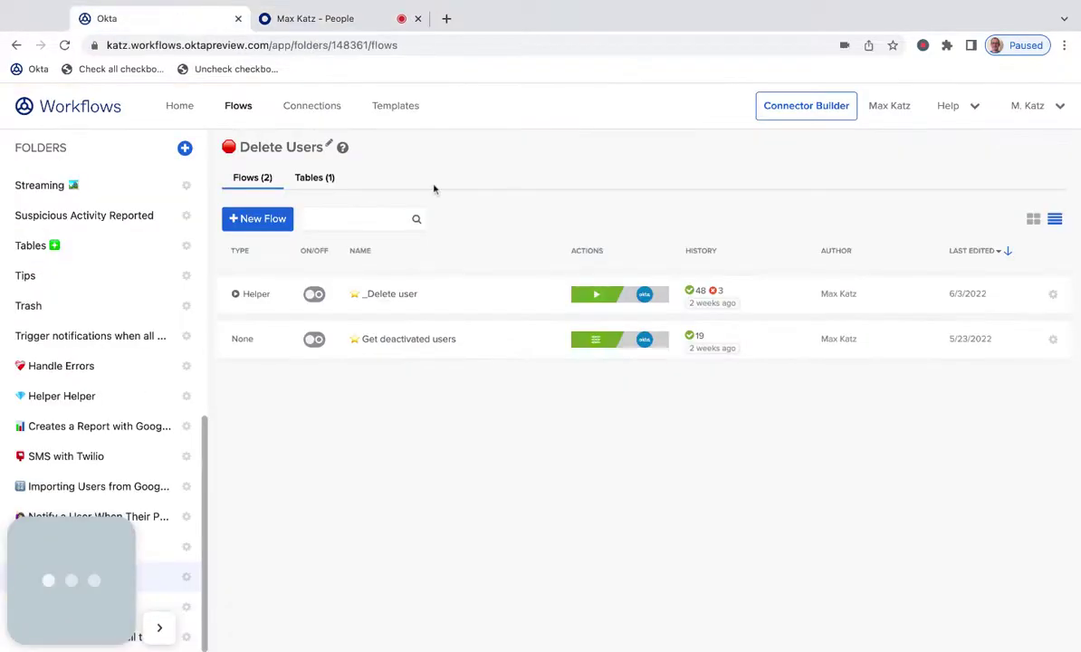
{"action": "left_click", "coordinate": [252, 221]}
{"action": "left_click", "coordinate": [78, 175]}
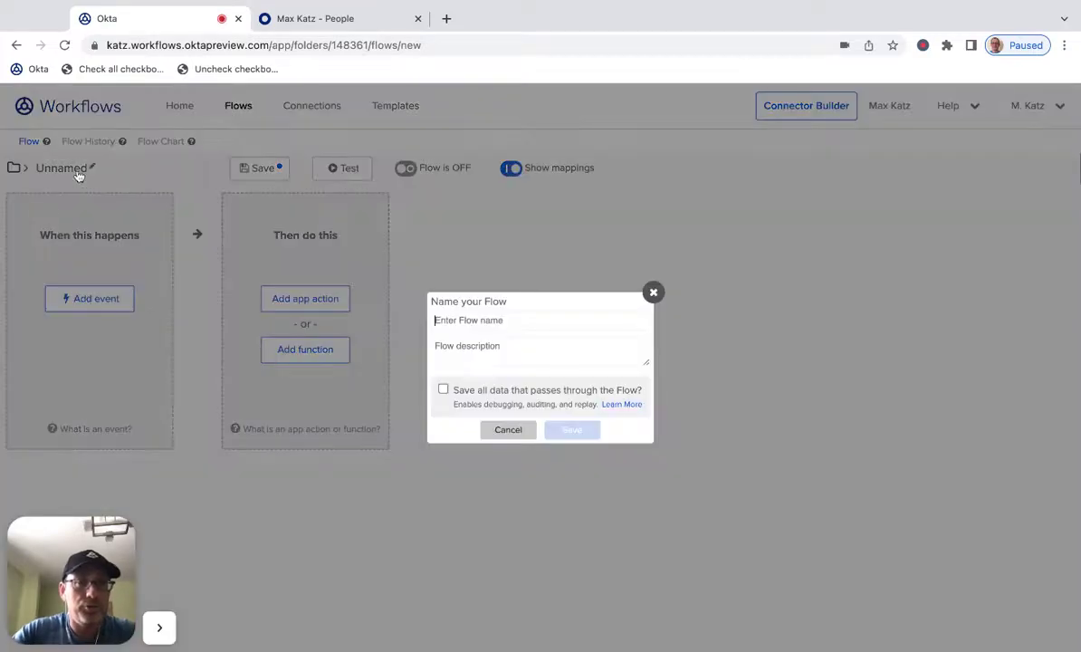
{"action": "type", "text": "JDele"}
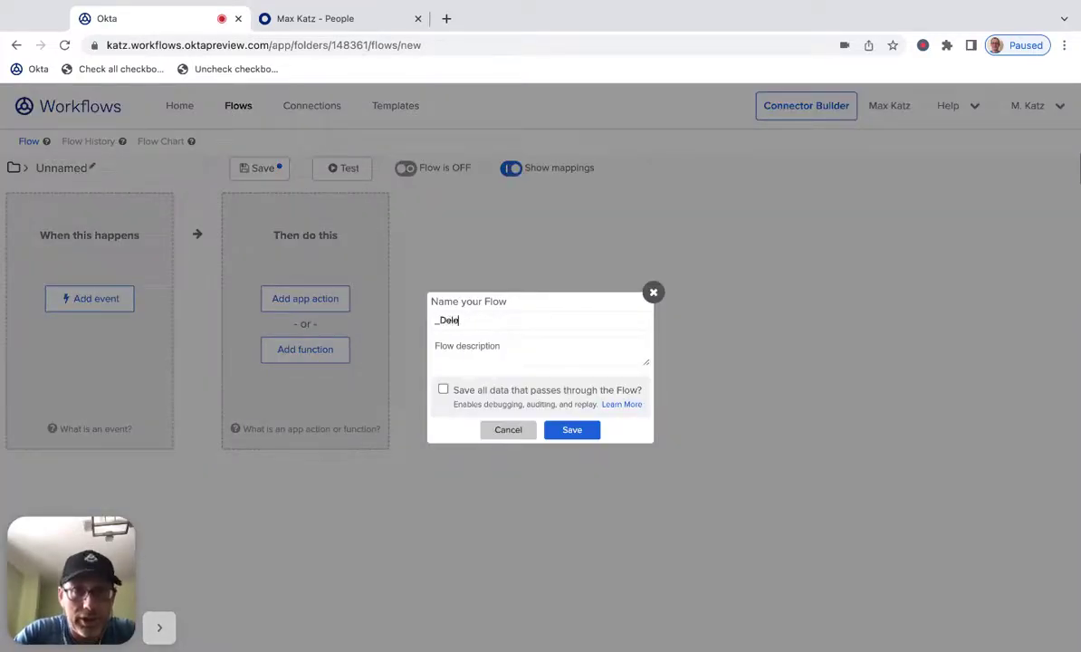
{"action": "type", "text": "teu user"}
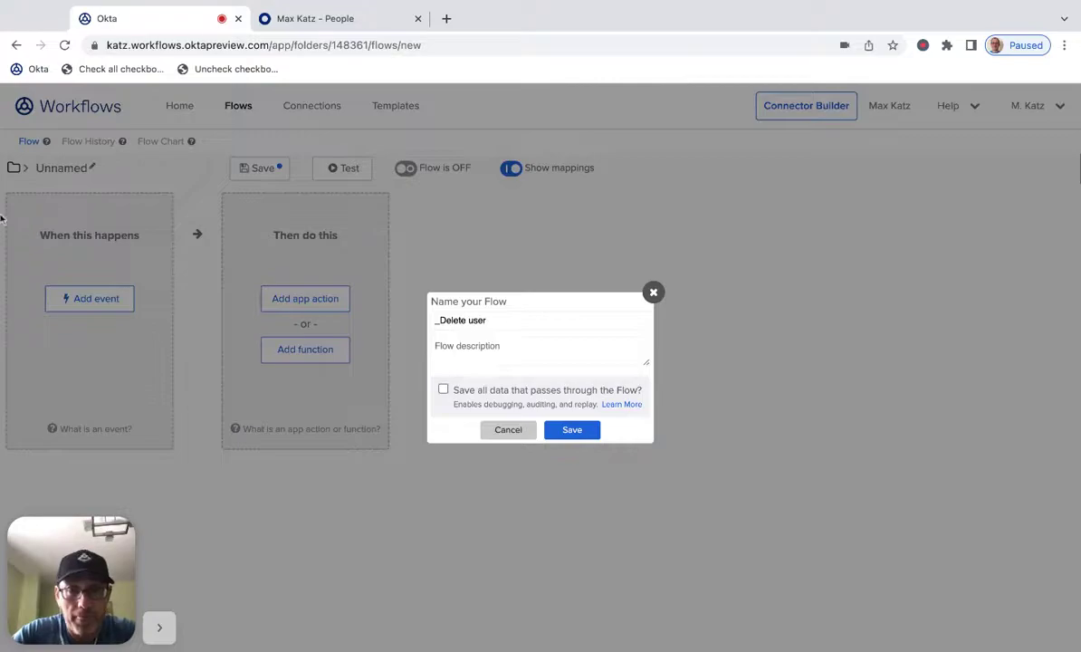
{"action": "left_click", "coordinate": [443, 390]}
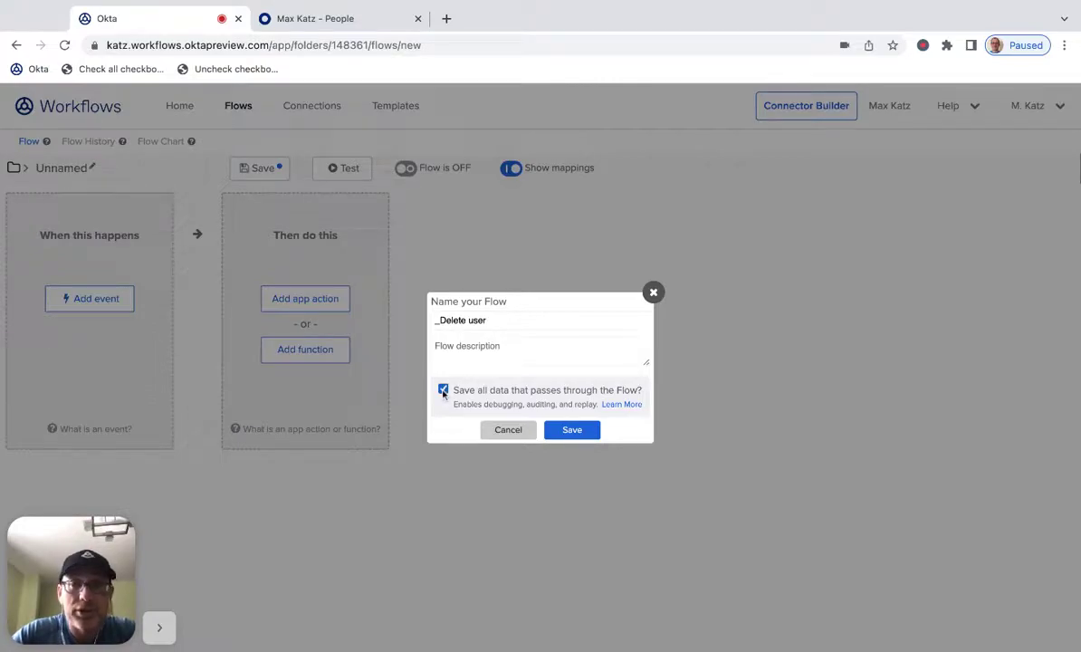
{"action": "left_click", "coordinate": [573, 430]}
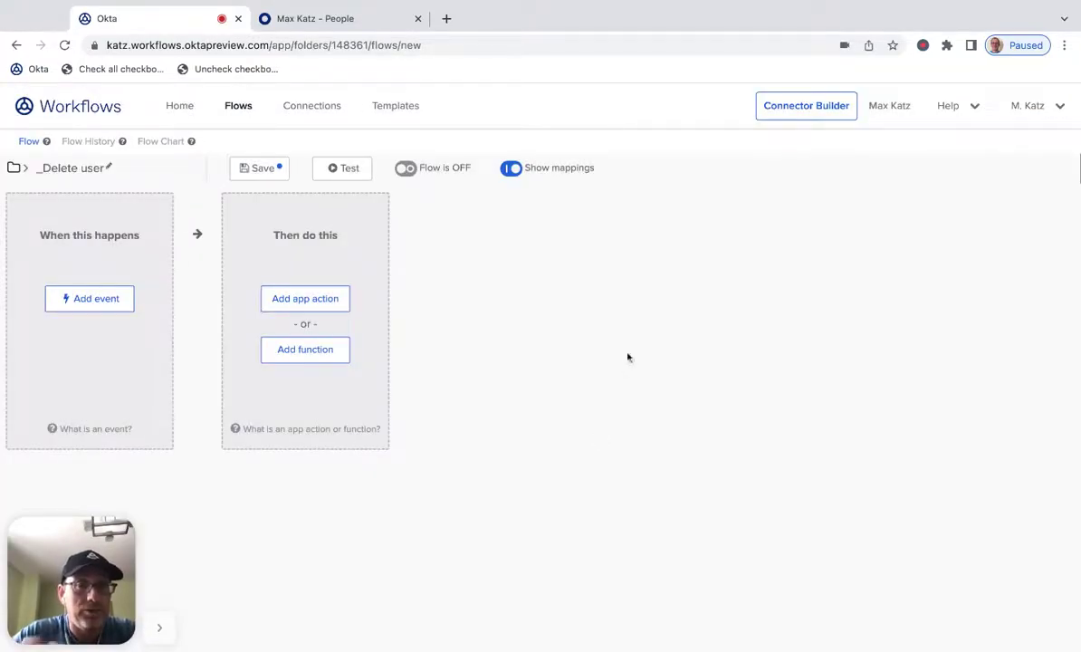
Step: Start the flow with a Helper Flow event that has an input field named 'Record'
{"action": "left_click", "coordinate": [94, 299]}
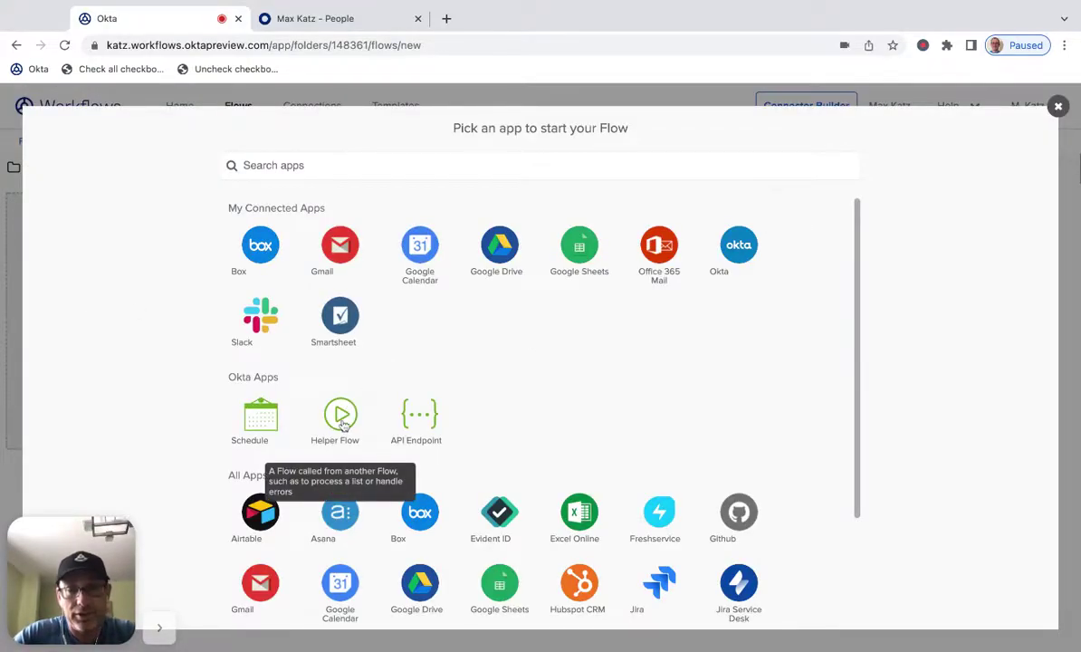
{"action": "left_click", "coordinate": [339, 416]}
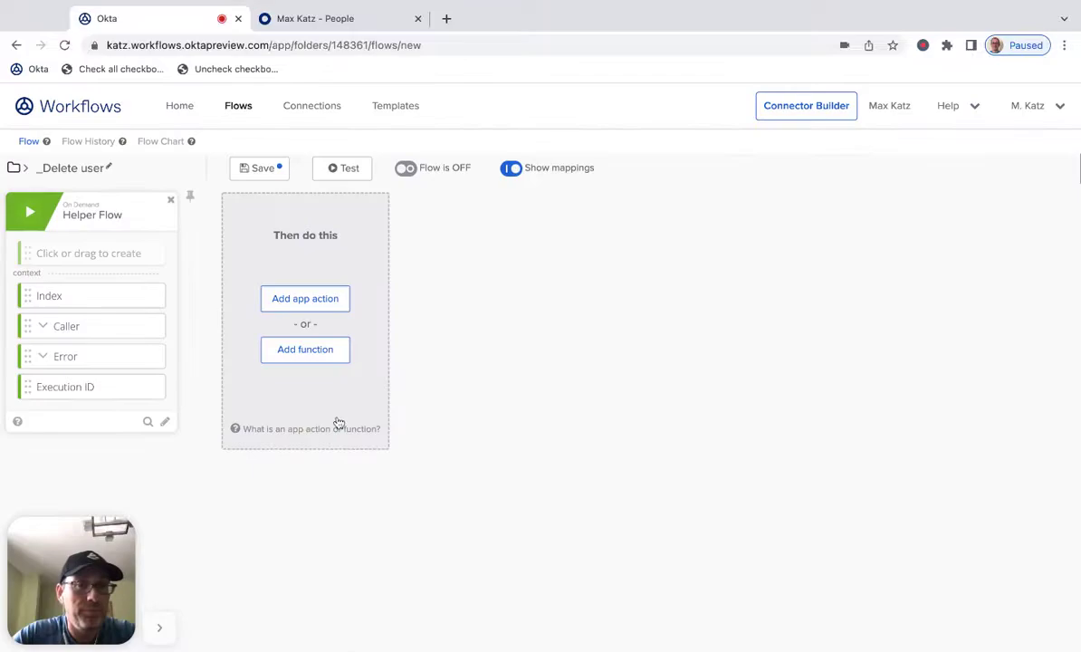
{"action": "left_click", "coordinate": [115, 262]}
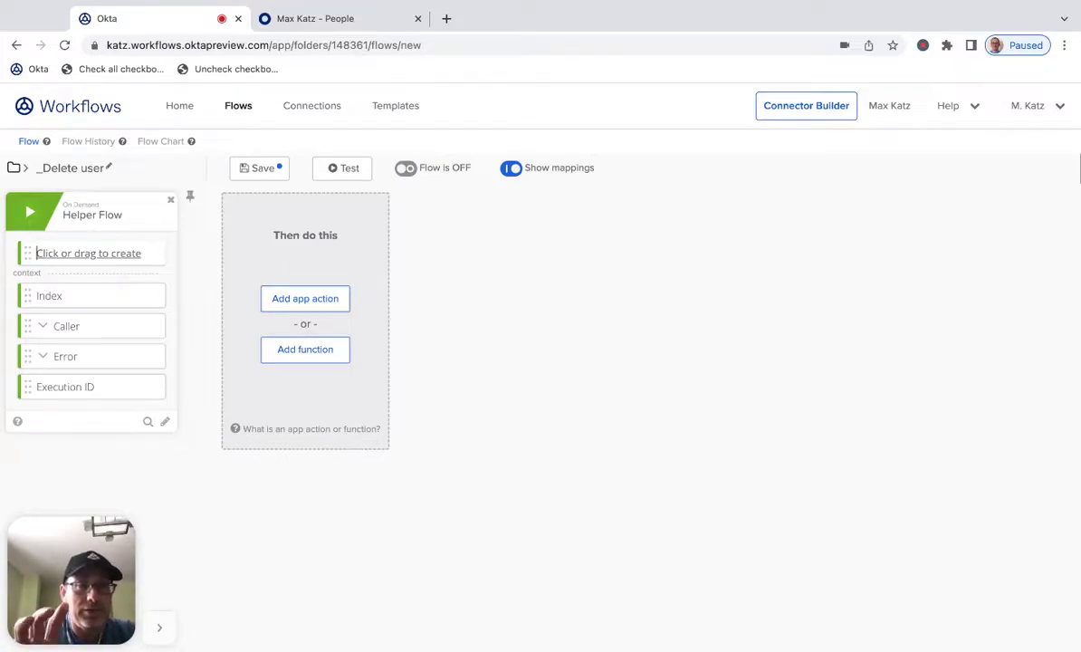
{"action": "type", "text": "Record"}
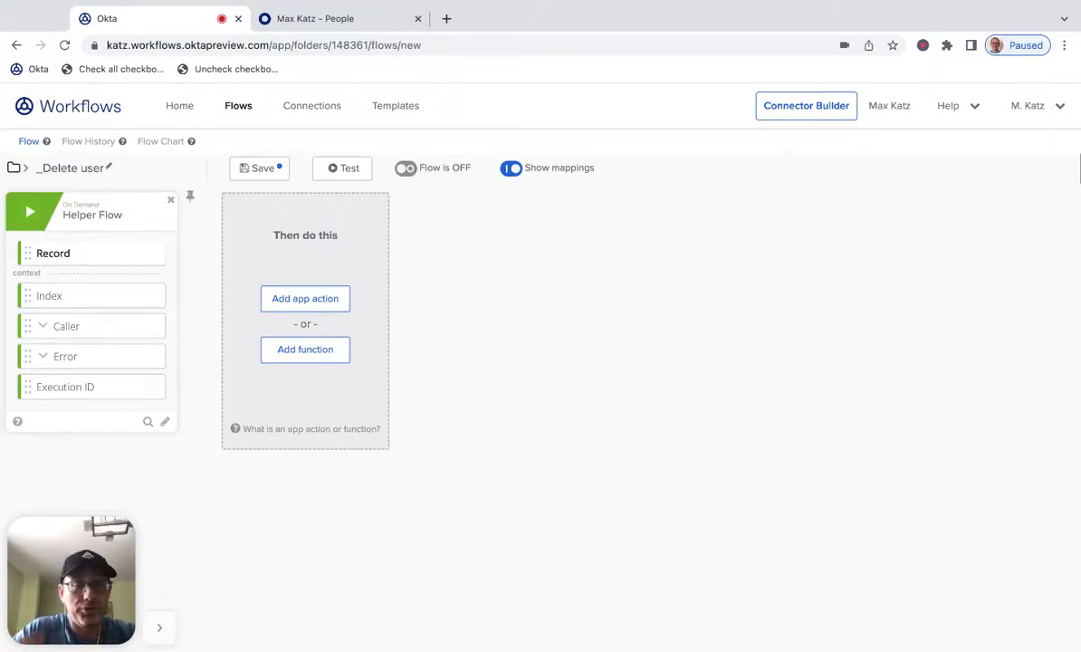
{"action": "key", "text": "Return"}
Step: Make the Record input an Object containing an 'ID' key
{"action": "left_click", "coordinate": [151, 253]}
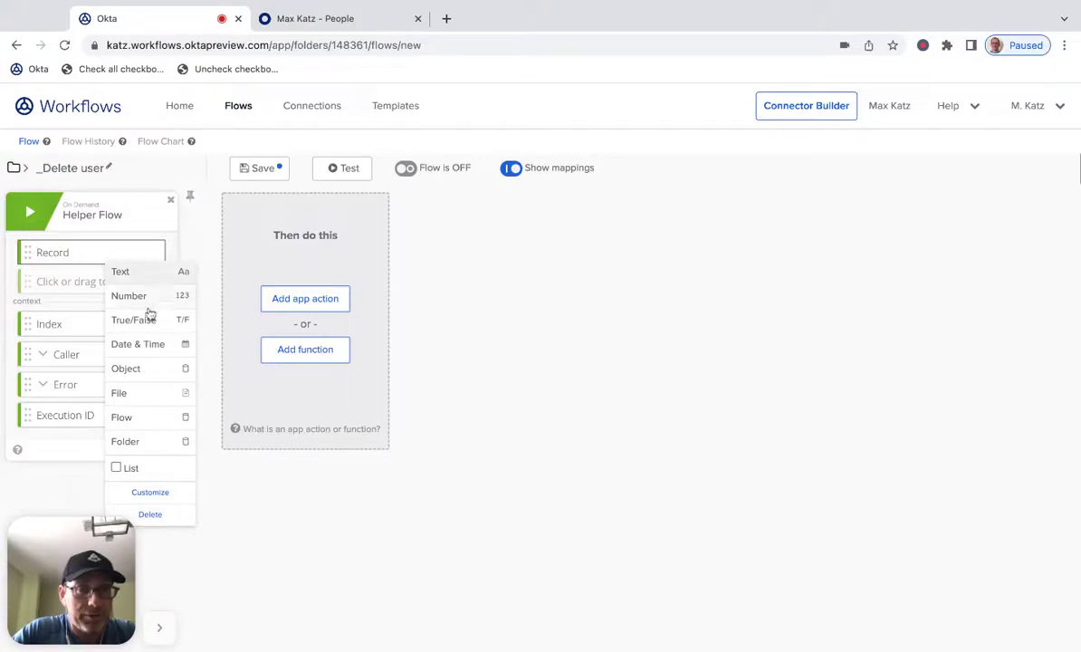
{"action": "left_click", "coordinate": [150, 368]}
{"action": "left_click", "coordinate": [98, 277]}
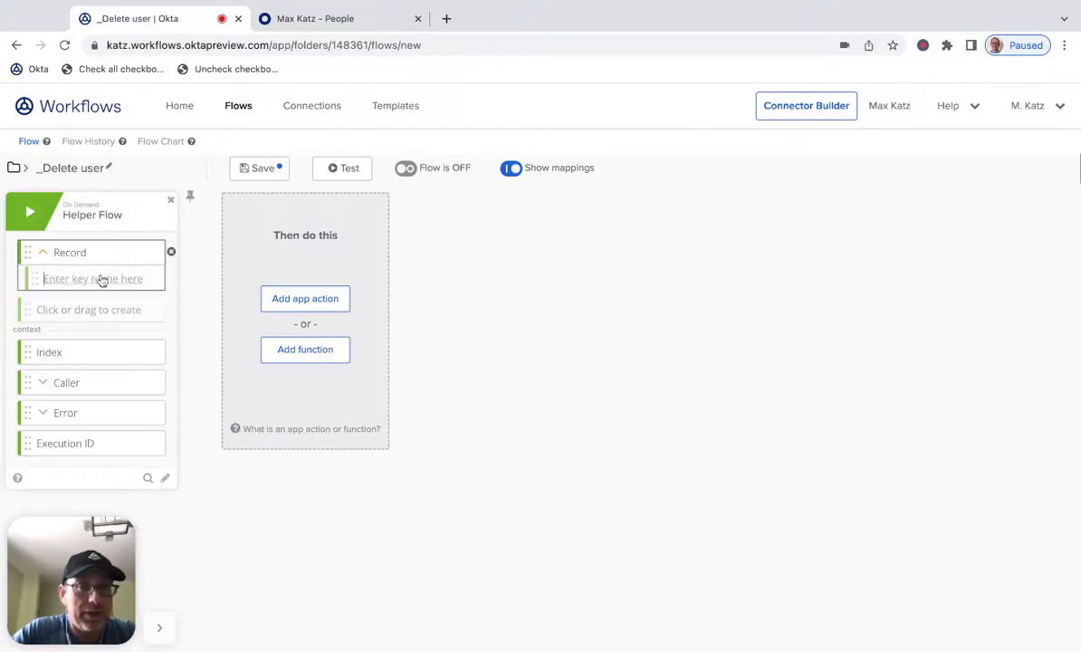
{"action": "type", "text": "ID"}
{"action": "key", "text": "Return"}
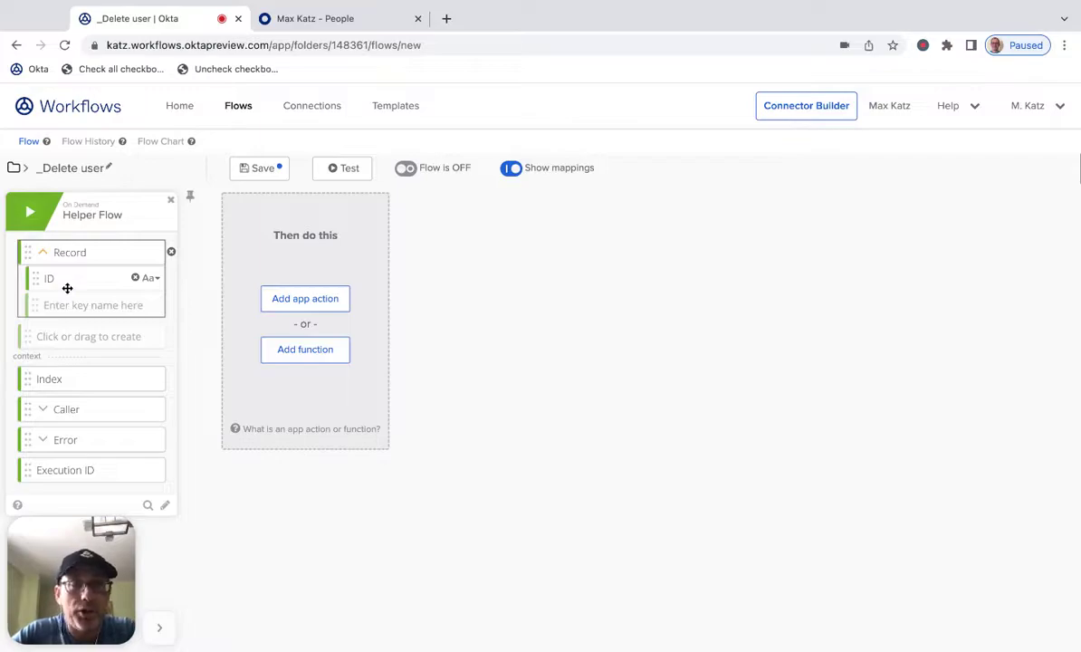
Step: Add a second input field 'State' of type Object below Record
{"action": "left_click", "coordinate": [68, 342]}
{"action": "type", "text": "State"}
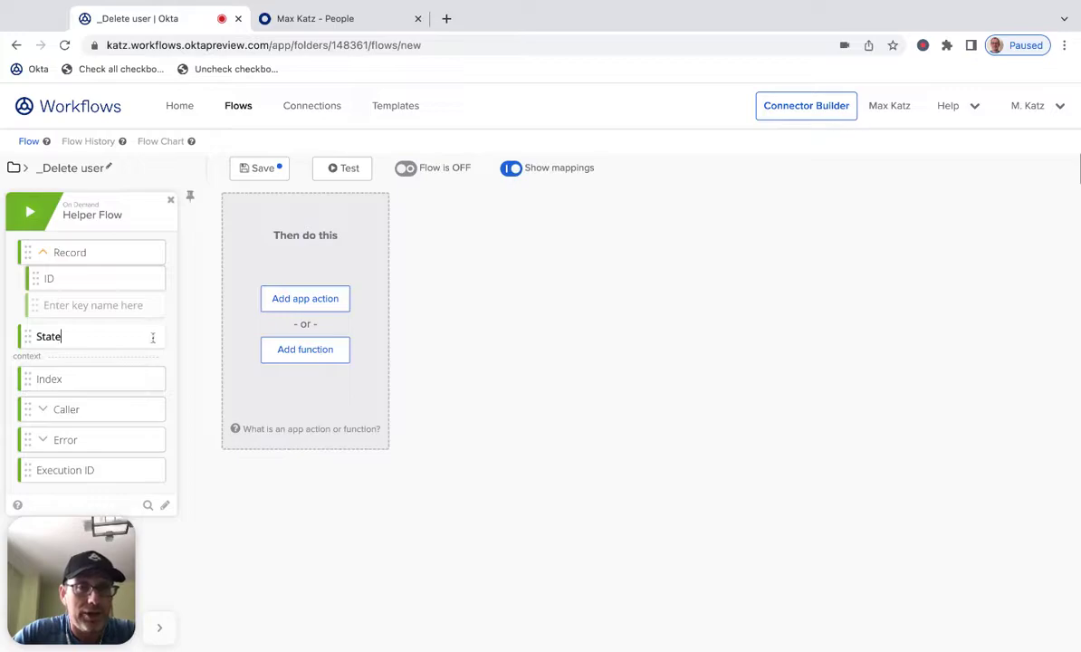
{"action": "key", "text": "Return"}
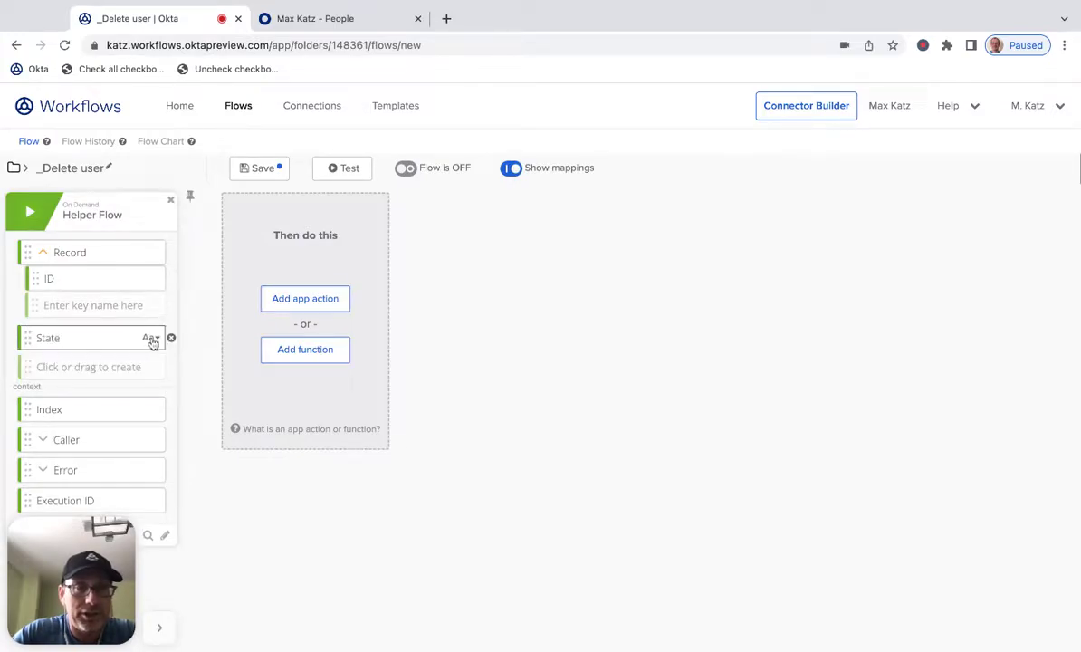
{"action": "left_click", "coordinate": [149, 337]}
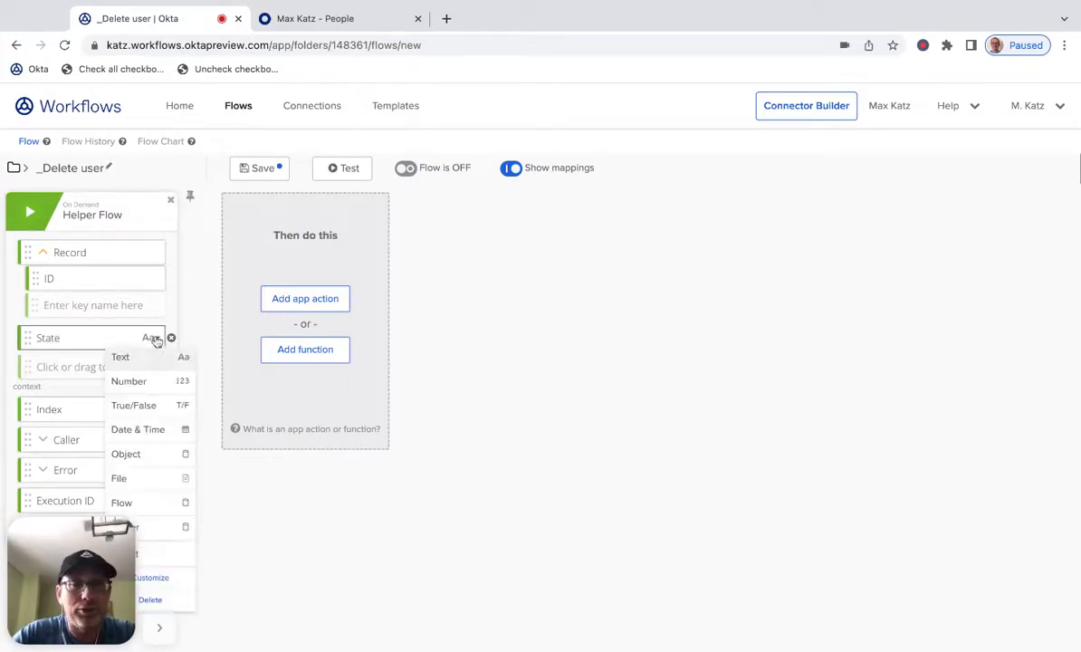
{"action": "left_click", "coordinate": [141, 455]}
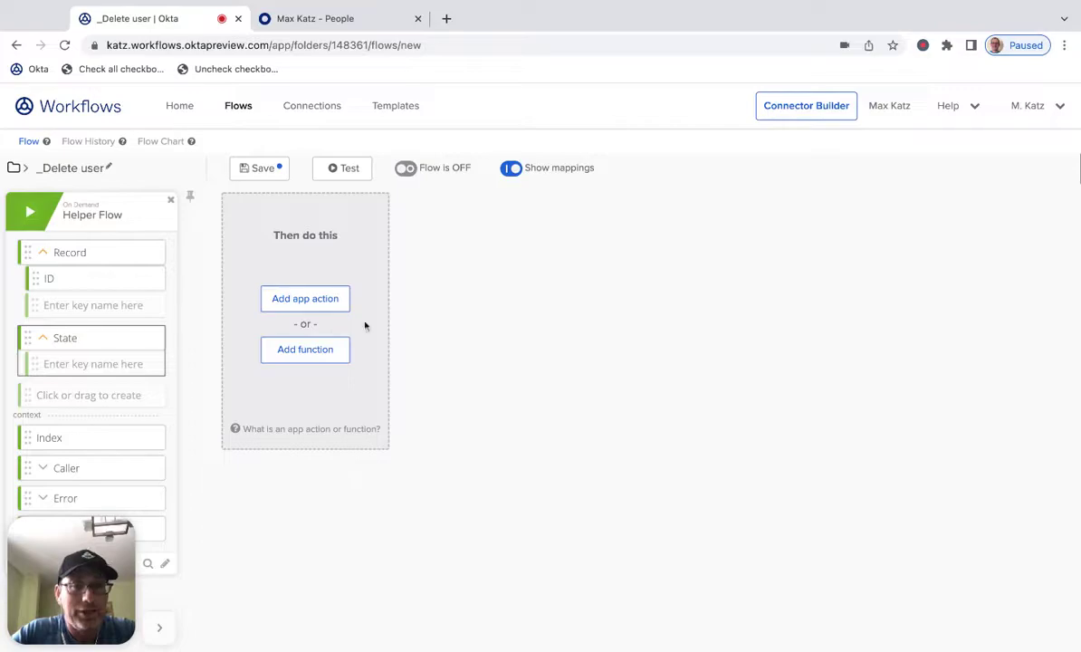
Step: Add an Okta Delete User action fed by Record's ID, then save the flow
{"action": "left_click", "coordinate": [324, 306]}
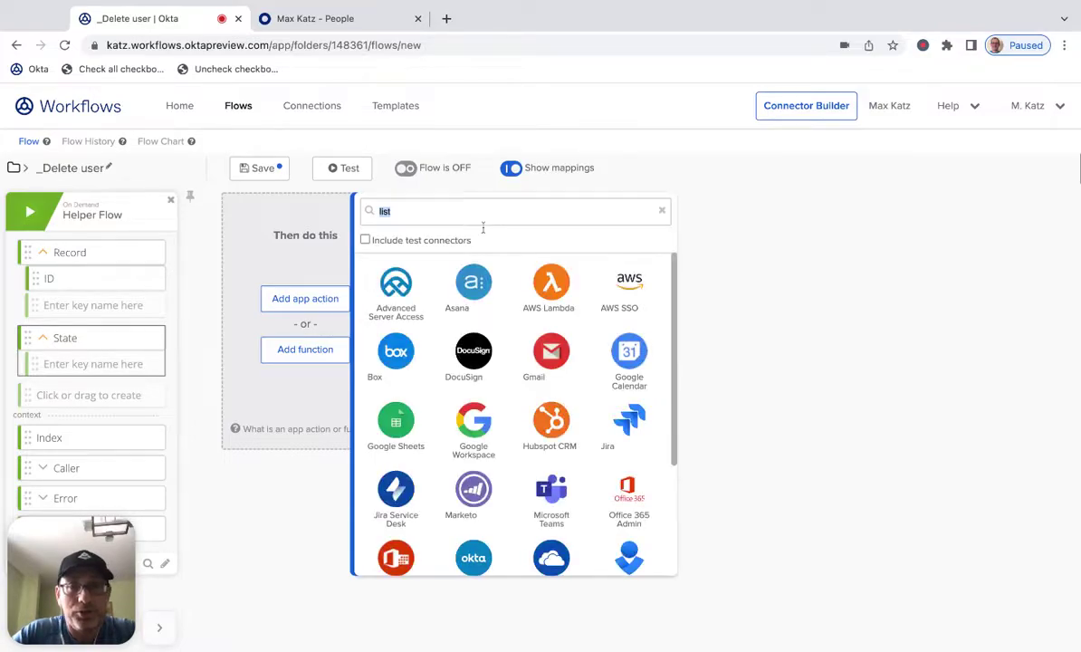
{"action": "type", "text": "okta"}
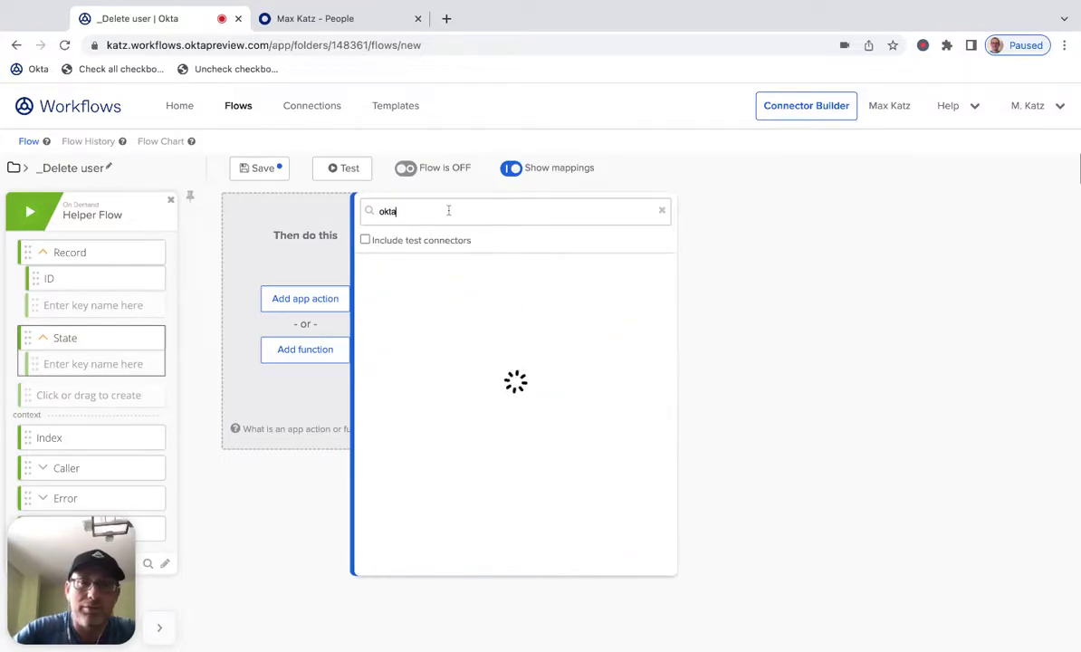
{"action": "left_click", "coordinate": [390, 286]}
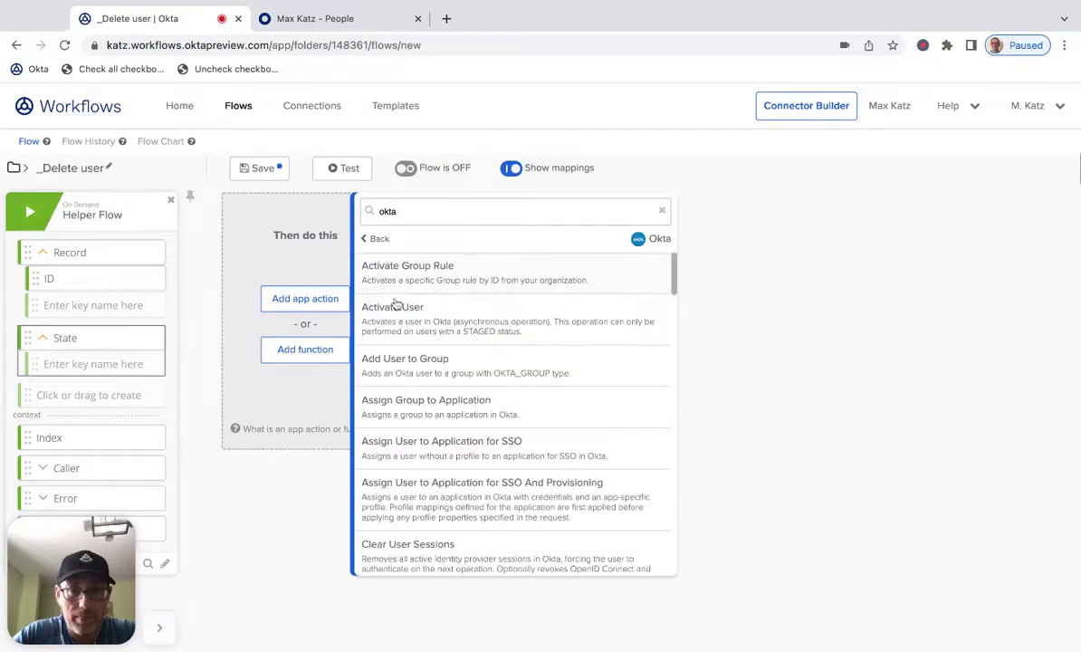
{"action": "triple_click", "coordinate": [580, 208]}
{"action": "type", "text": "del"}
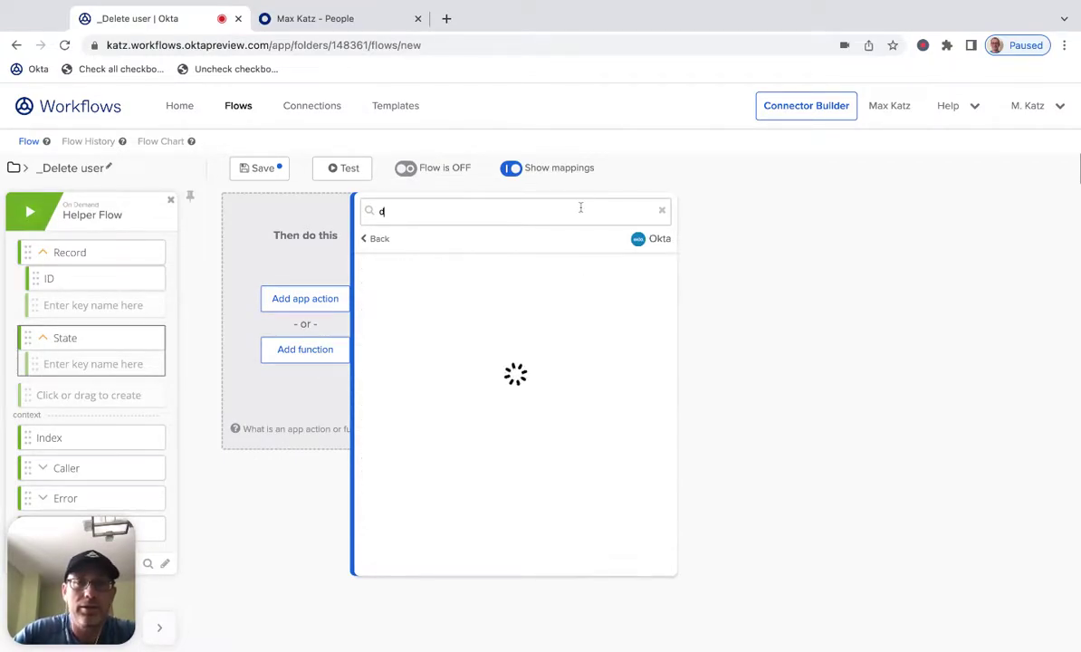
{"action": "left_click", "coordinate": [444, 422]}
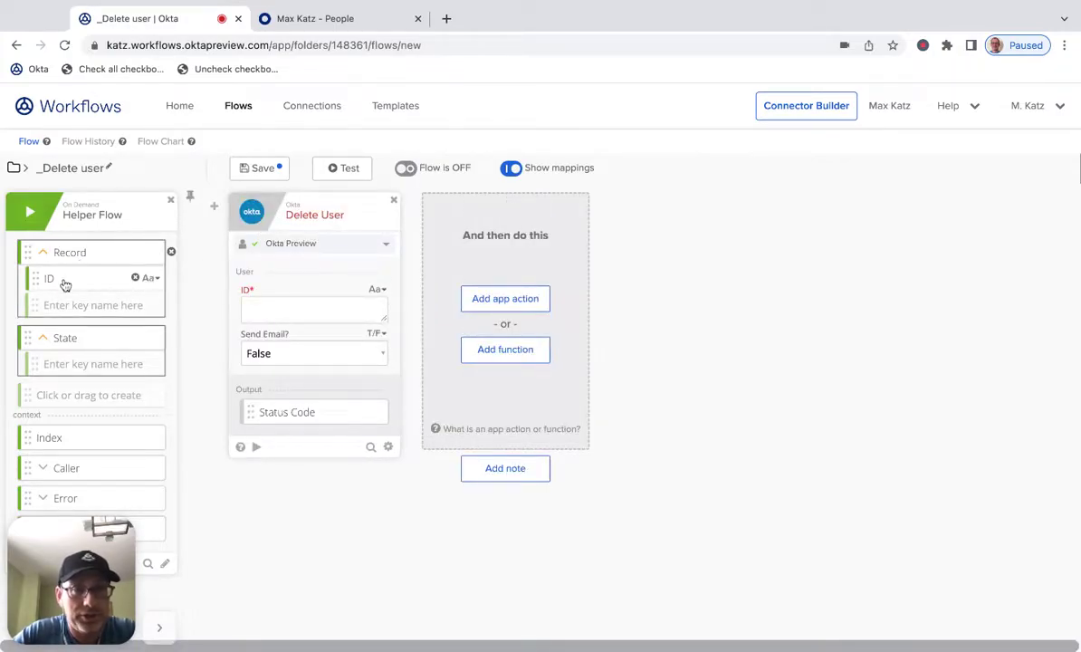
{"action": "left_click_drag", "start_coordinate": [65, 286], "coordinate": [292, 315]}
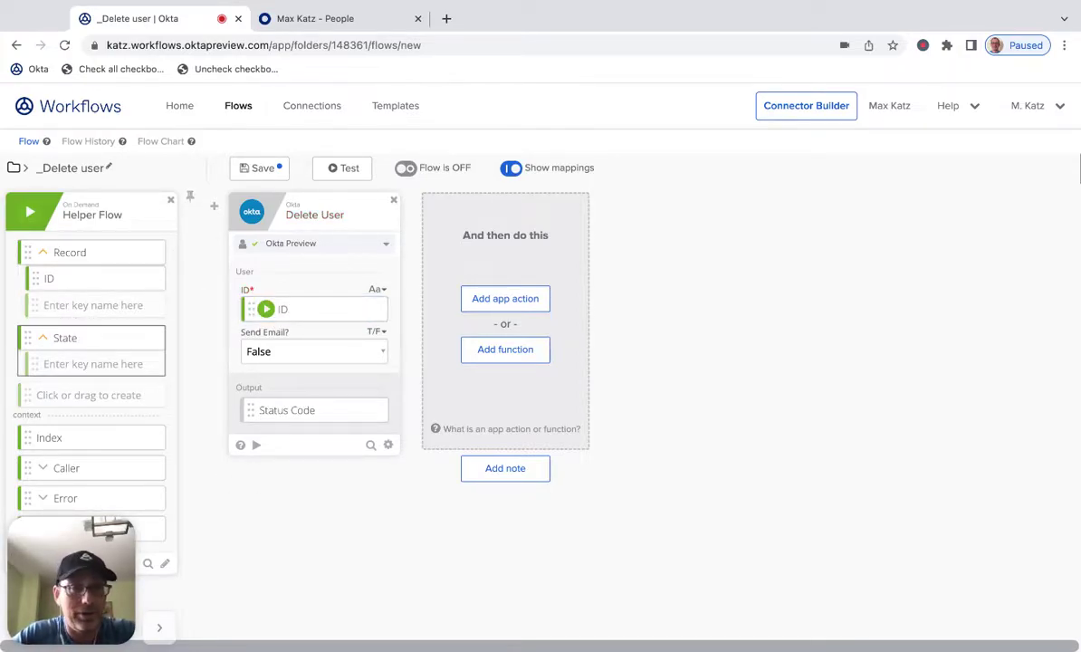
{"action": "left_click", "coordinate": [260, 170]}
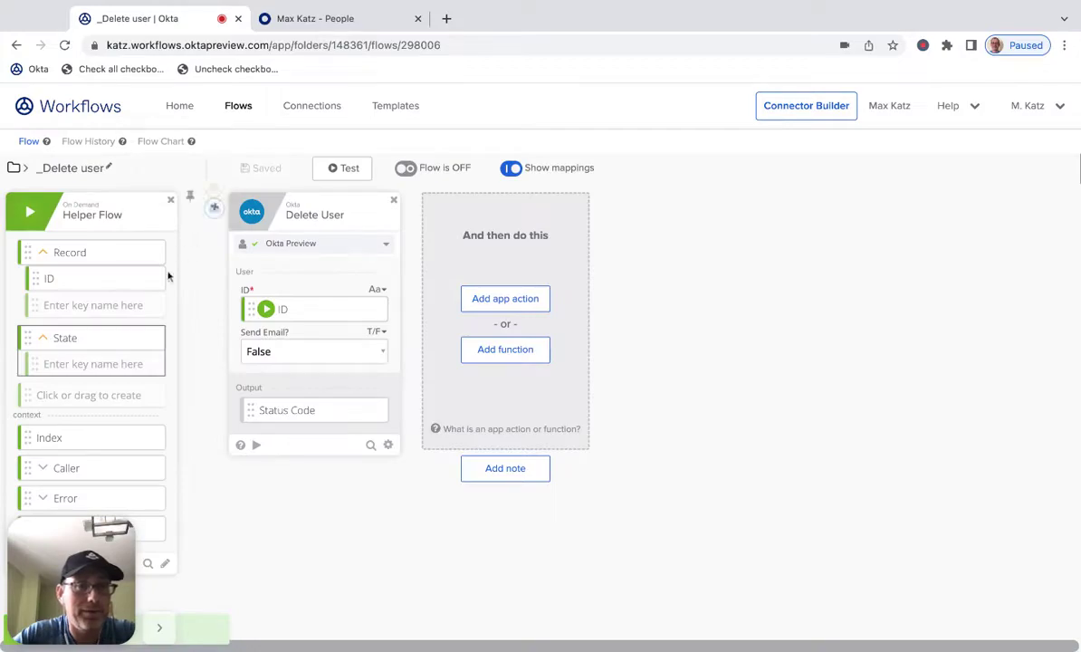
Step: Create a new flow titled 'Find Deactivated Users', fixing the 'Deactivted' typo before saving
{"action": "left_click", "coordinate": [240, 107]}
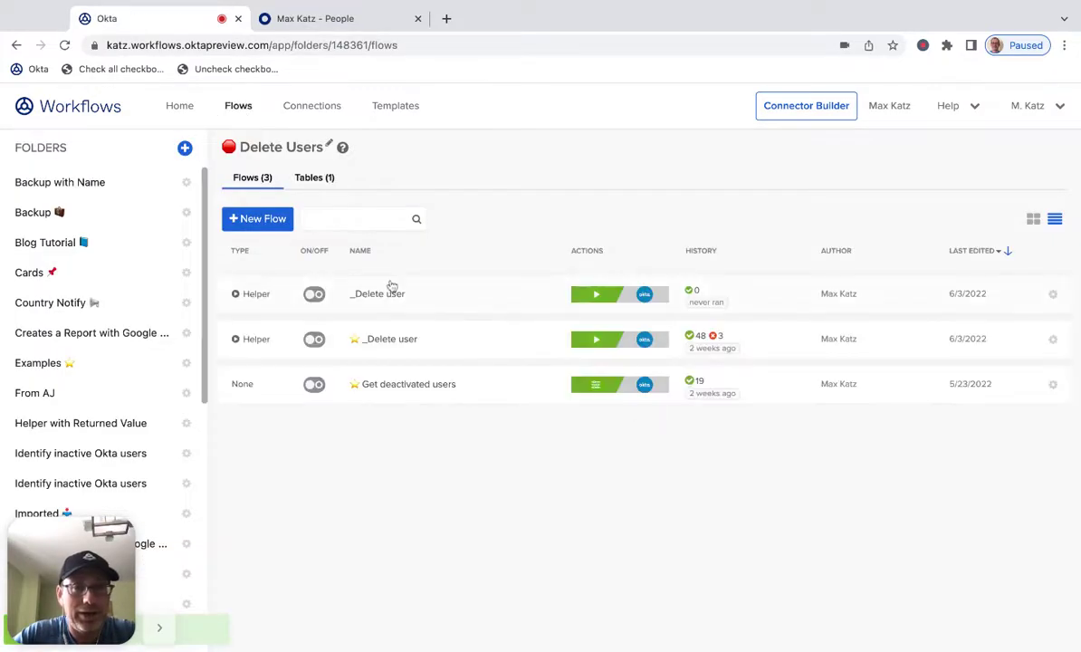
{"action": "left_click", "coordinate": [262, 221]}
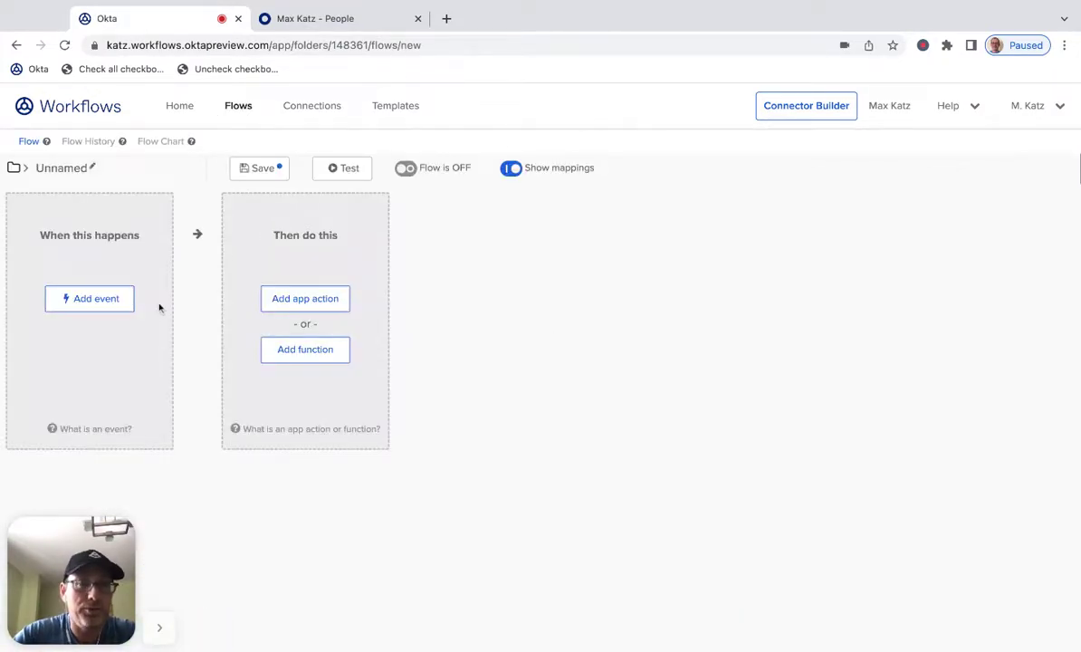
{"action": "left_click", "coordinate": [82, 174]}
{"action": "type", "text": "F"}
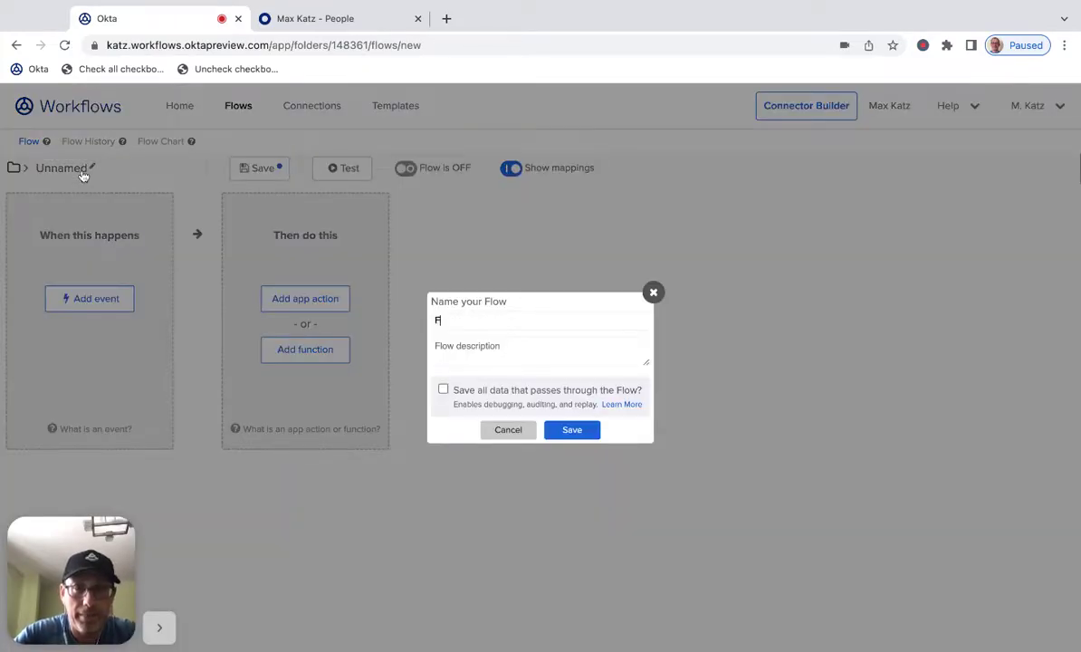
{"action": "type", "text": "ind Deact"}
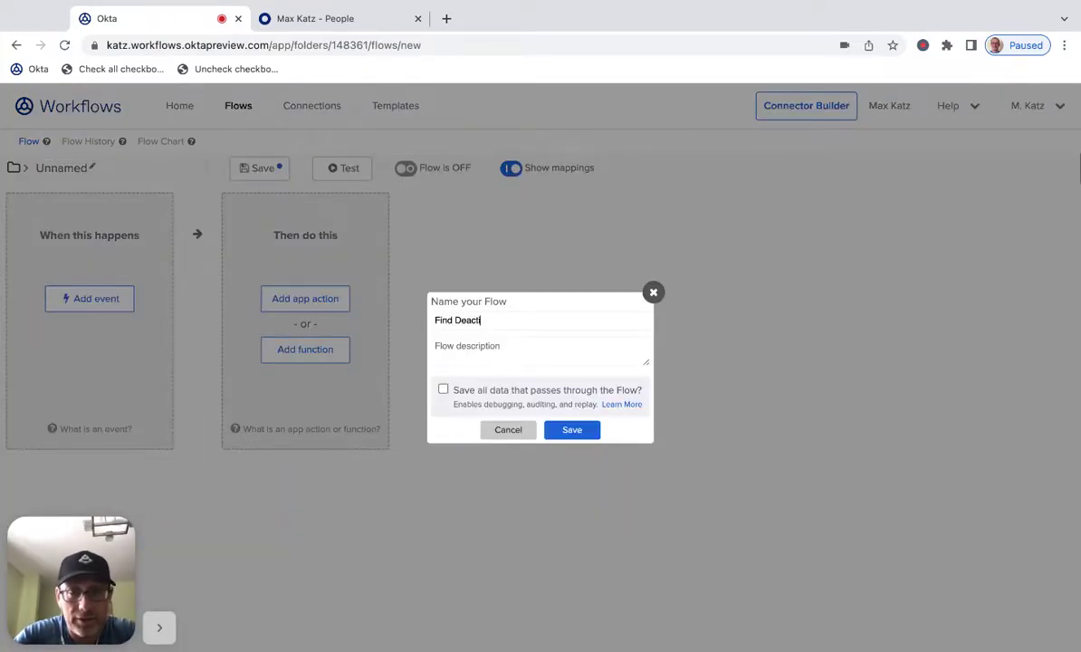
{"action": "type", "text": "ivted Users"}
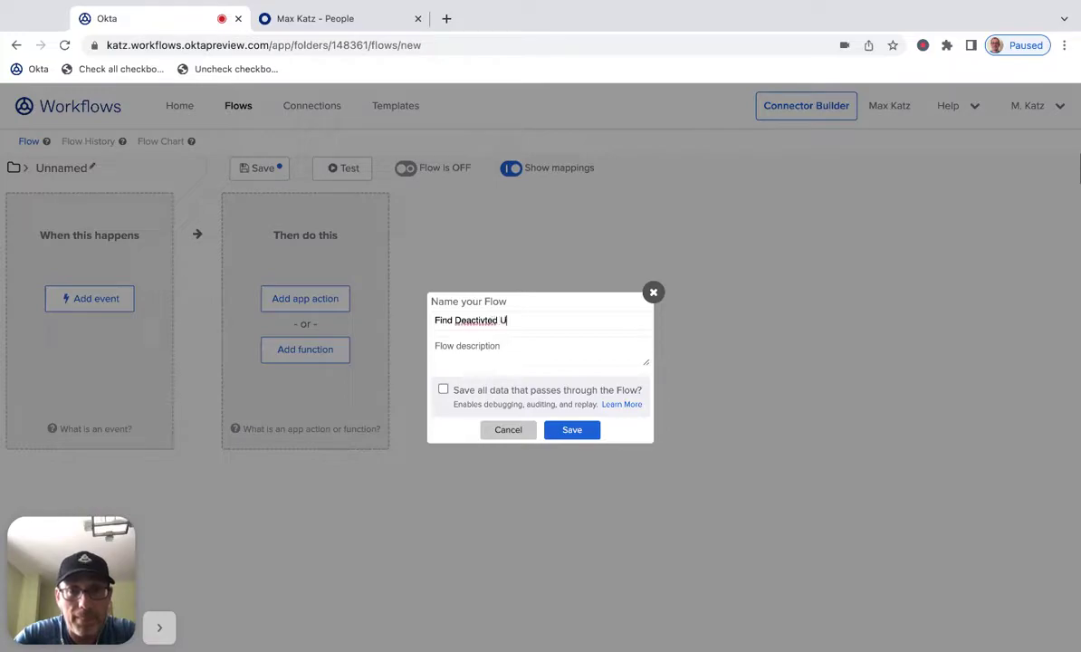
{"action": "double_click", "coordinate": [485, 319]}
{"action": "type", "text": "Deactivated"}
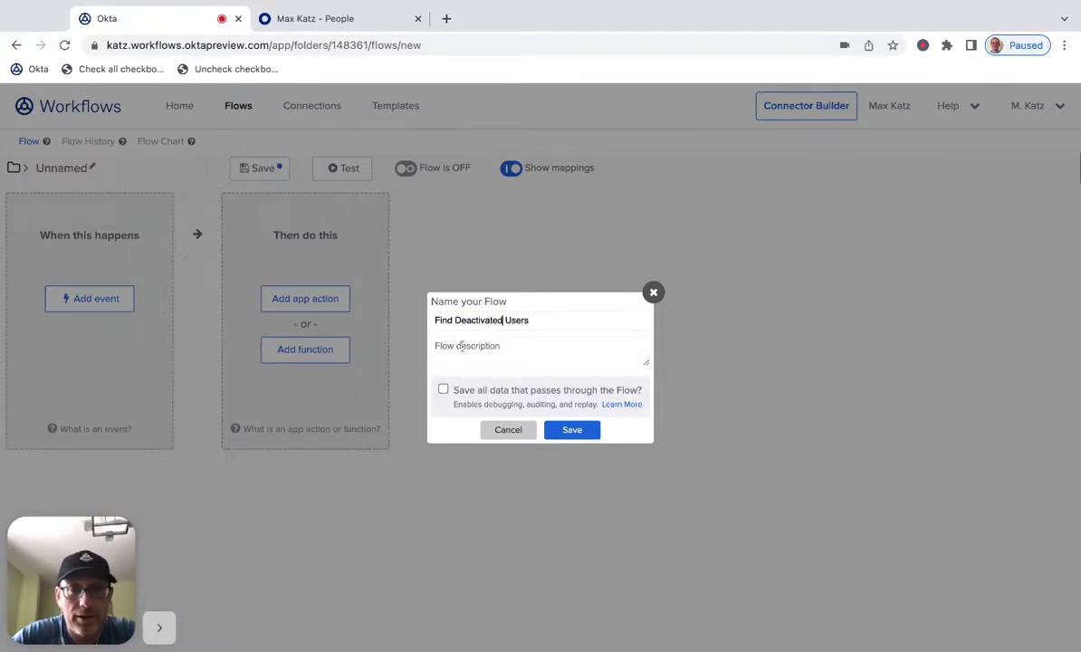
{"action": "left_click", "coordinate": [443, 390]}
{"action": "left_click", "coordinate": [558, 434]}
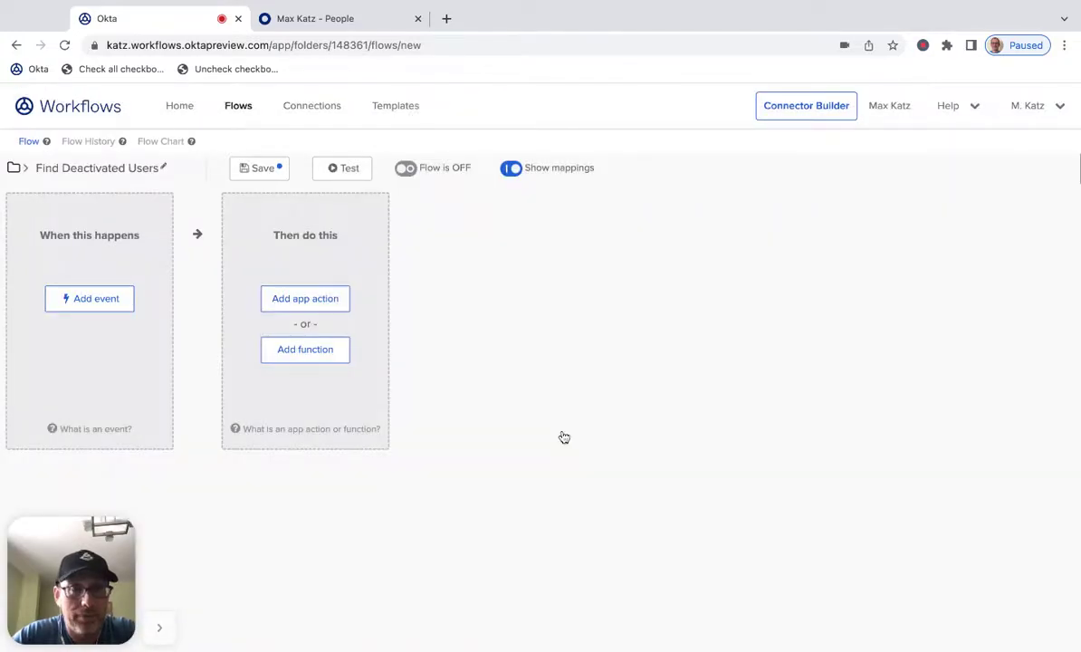
Step: Add the Okta List Users with Search action to the flow
{"action": "left_click", "coordinate": [309, 307]}
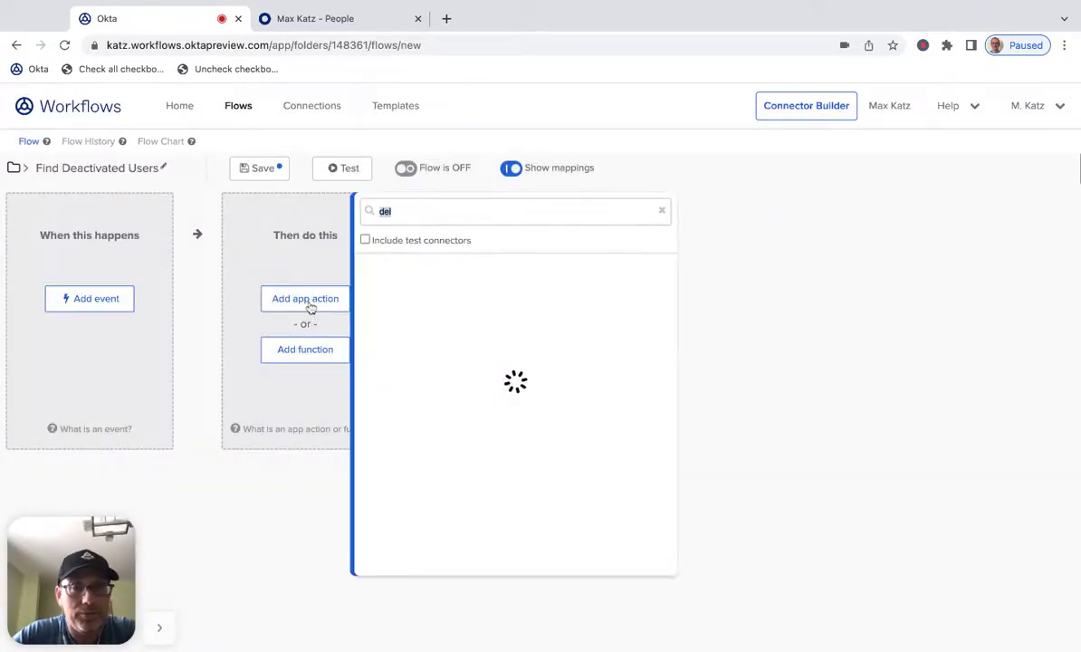
{"action": "type", "text": "okta"}
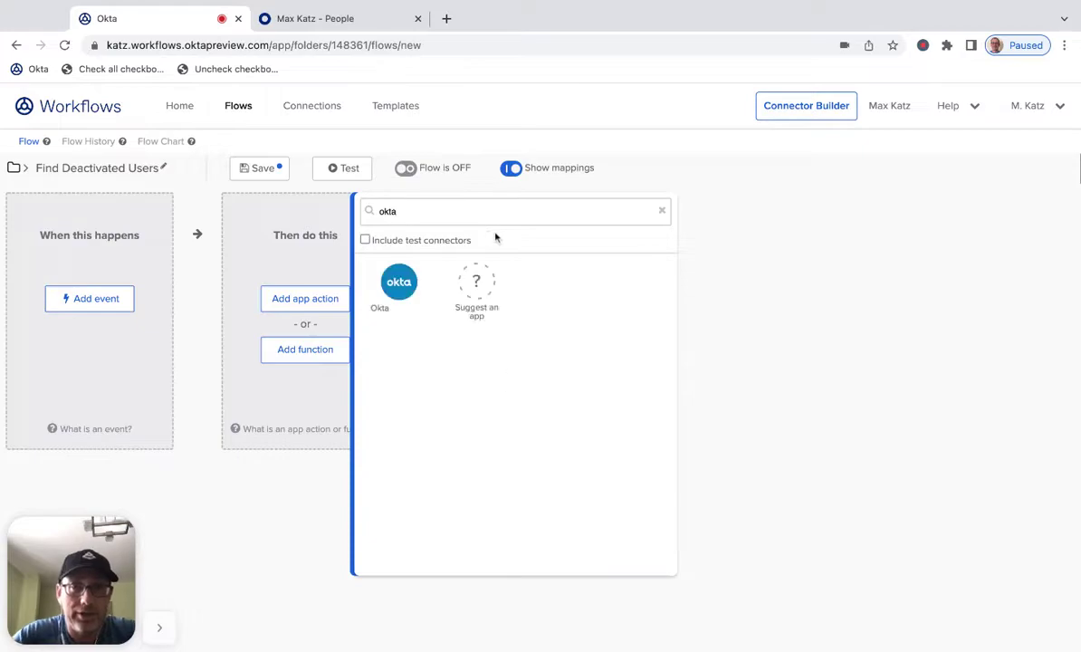
{"action": "left_click", "coordinate": [403, 283]}
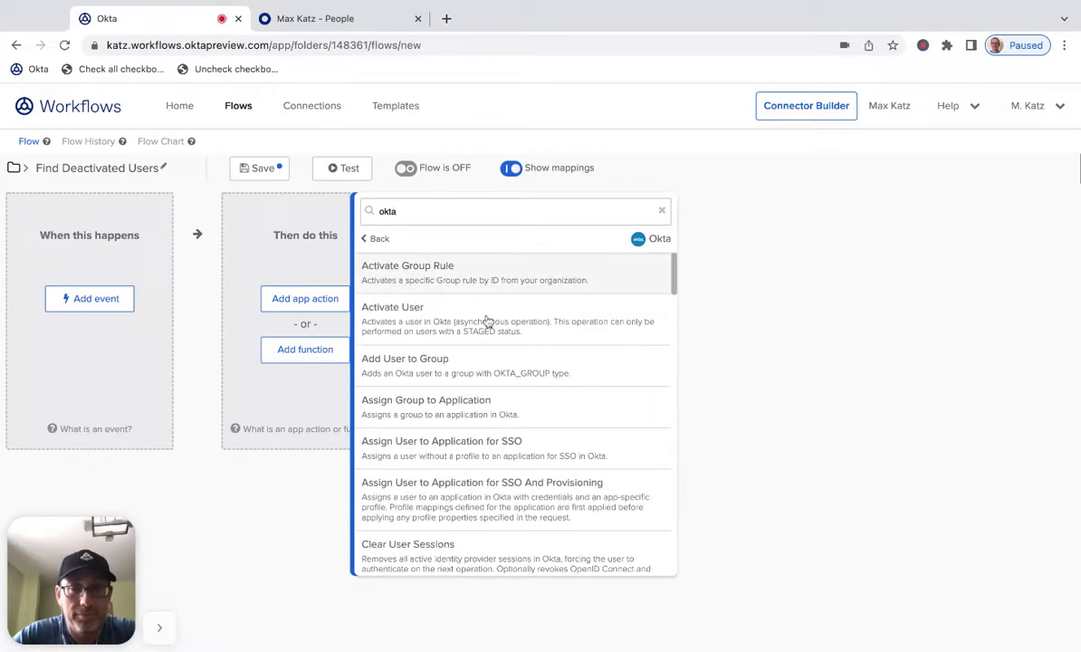
{"action": "triple_click", "coordinate": [574, 212]}
{"action": "type", "text": "list"}
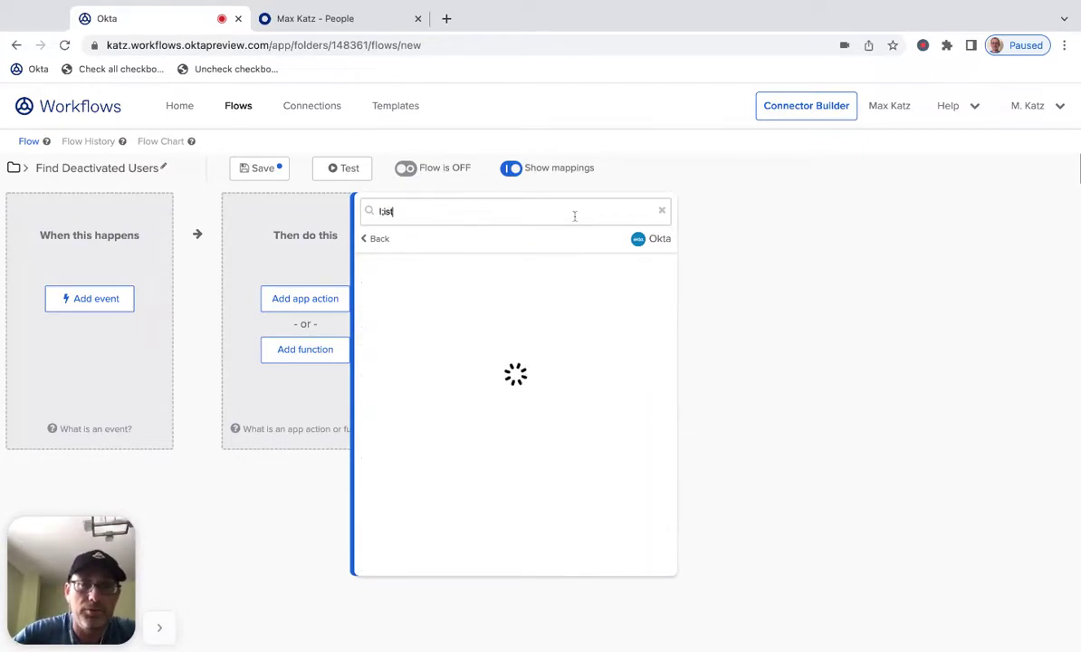
{"action": "key", "text": "BackSpace"}
{"action": "key", "text": "BackSpace"}
{"action": "key", "text": "BackSpace"}
{"action": "type", "text": "ist"}
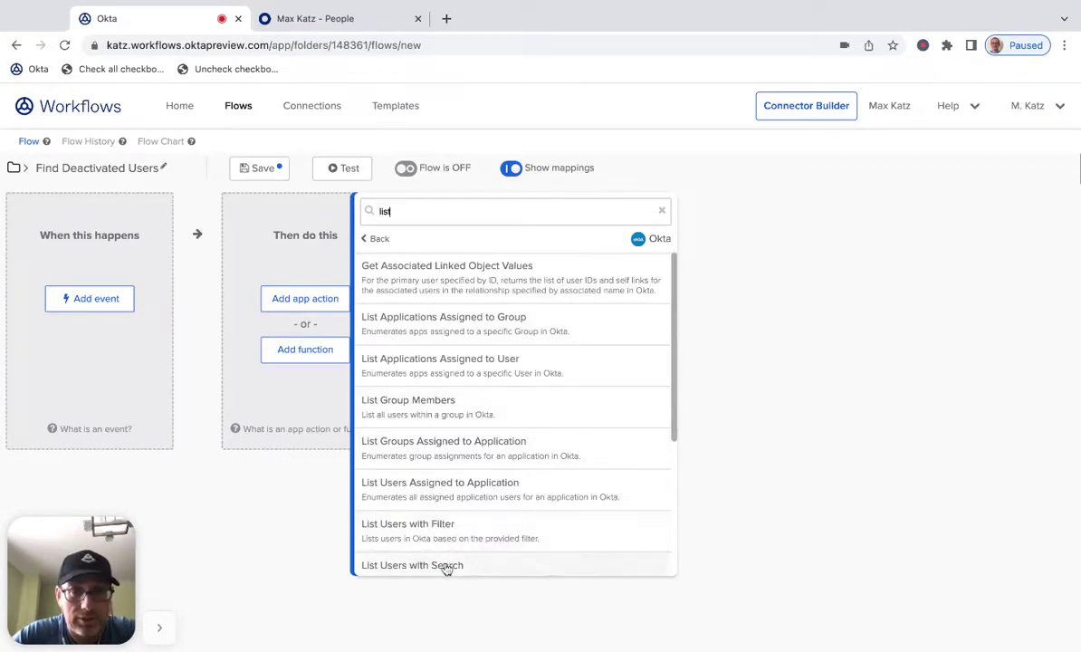
{"action": "left_click", "coordinate": [445, 567]}
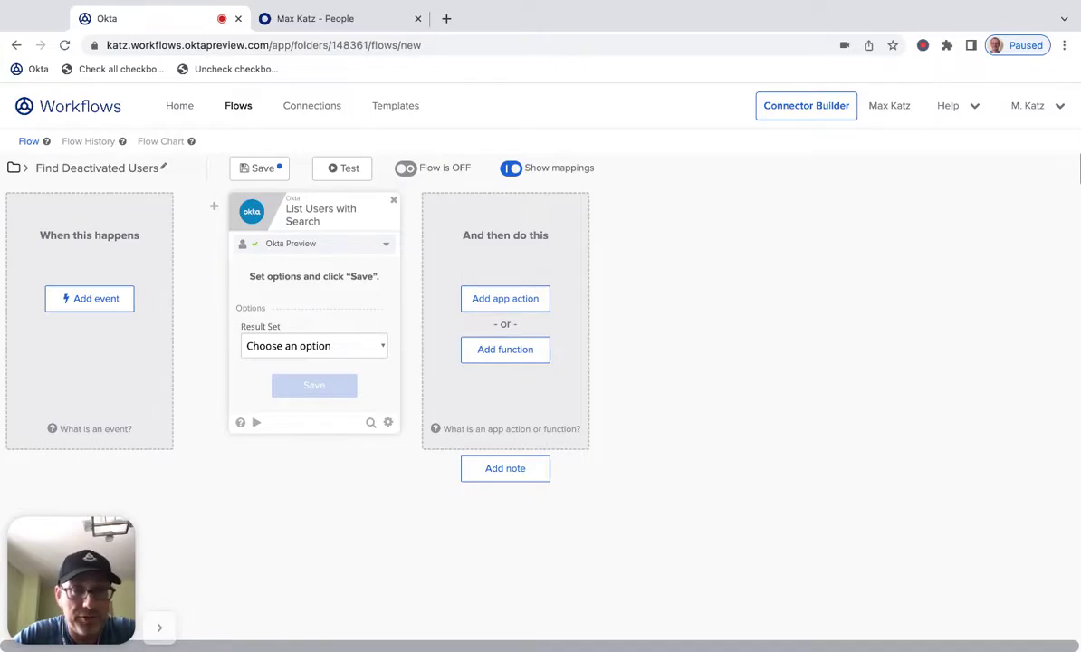
Step: Set its result set to First 200 Matching Records with Status, Created and Activated inputs
{"action": "left_click", "coordinate": [308, 362]}
{"action": "left_click", "coordinate": [314, 391]}
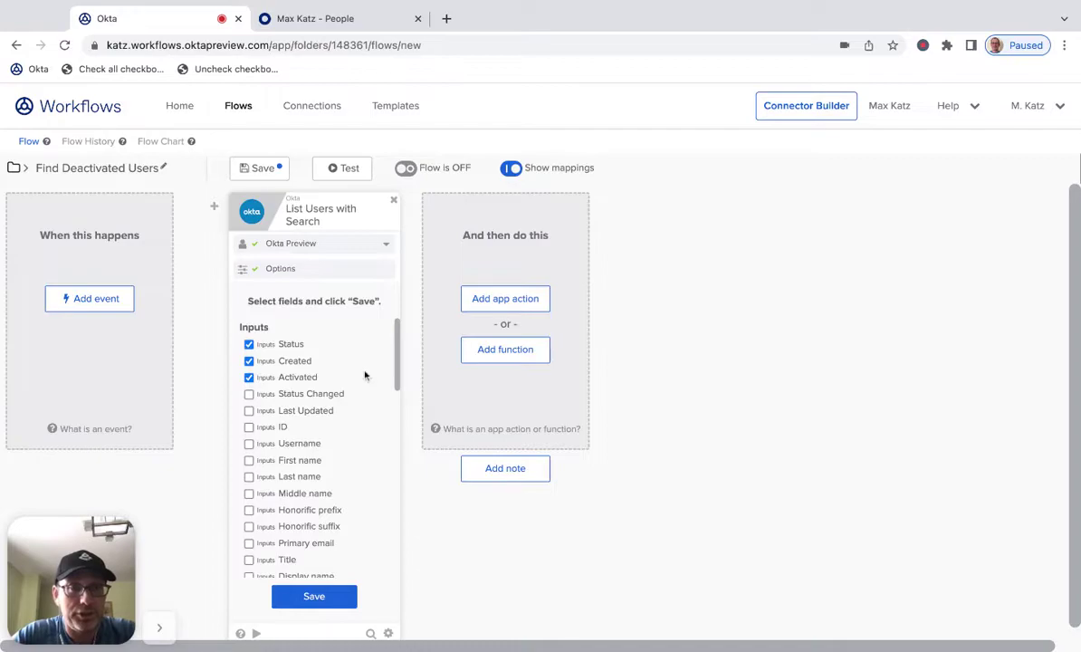
{"action": "left_click", "coordinate": [319, 599]}
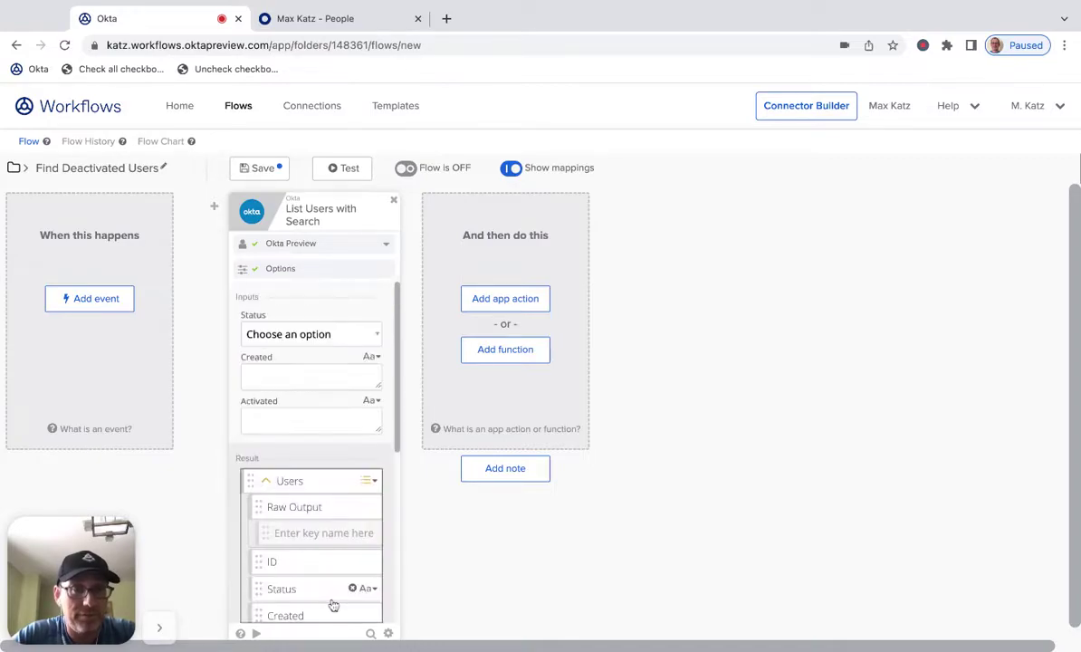
Step: Set the search step's Status filter to DEPROVISIONED
{"action": "left_click", "coordinate": [299, 338]}
{"action": "left_click", "coordinate": [308, 471]}
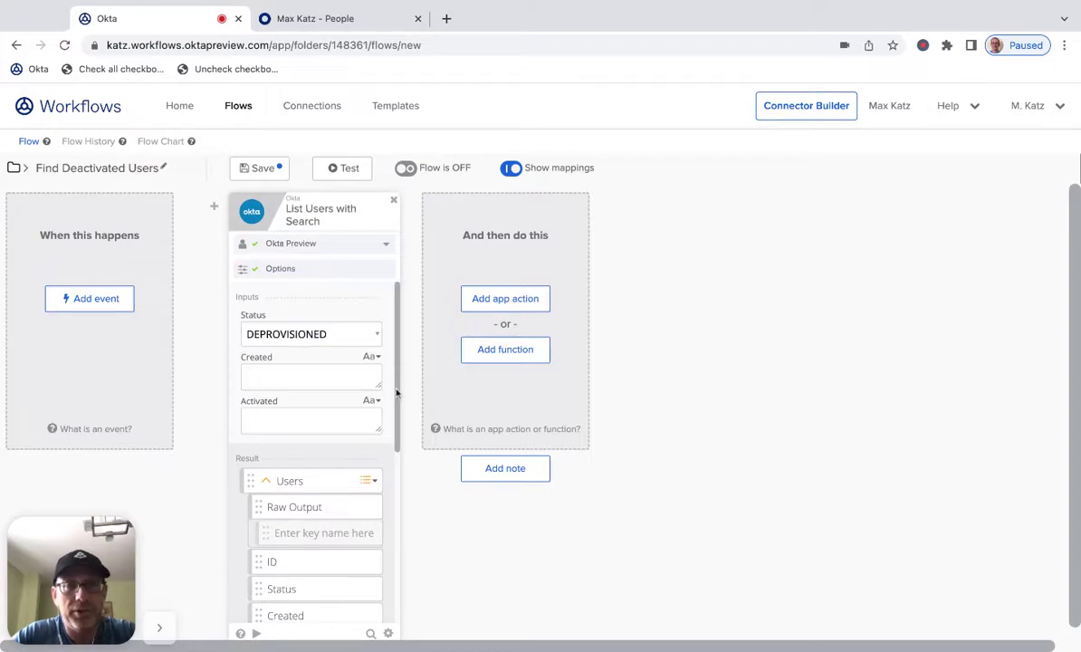
{"action": "left_click_drag", "start_coordinate": [395, 392], "coordinate": [386, 559]}
{"action": "scroll", "coordinate": [386, 557], "scroll_direction": "down", "scroll_amount": 1}
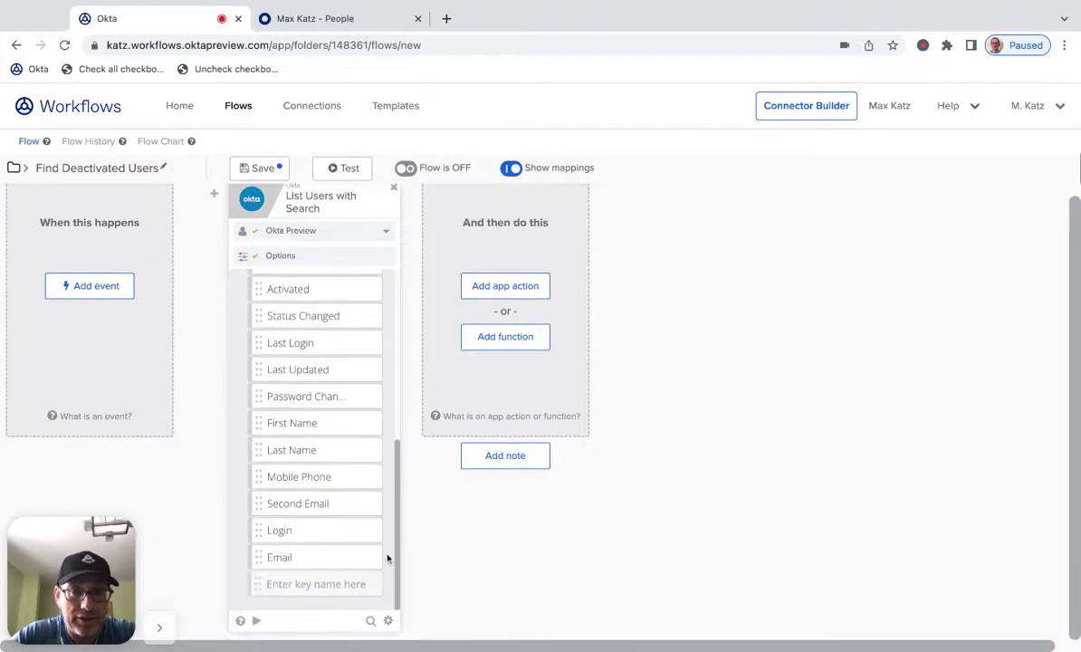
Step: Test-run the search step and inspect the three returned deprovisioned user records
{"action": "left_click", "coordinate": [257, 625]}
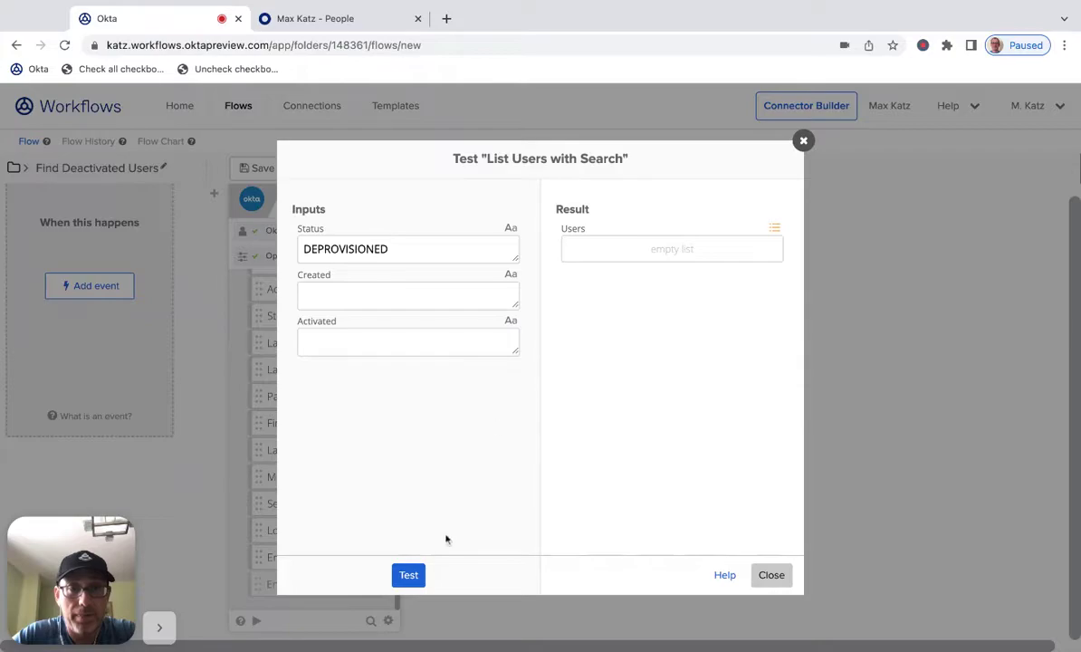
{"action": "left_click", "coordinate": [408, 575]}
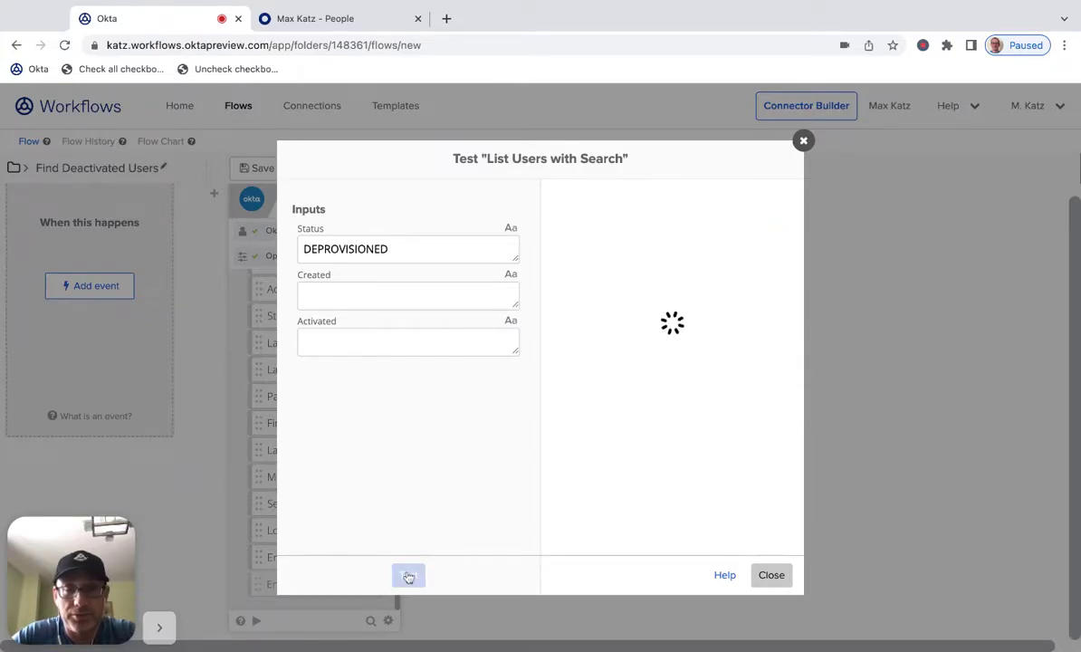
{"action": "left_click_drag", "start_coordinate": [779, 315], "coordinate": [784, 485]}
{"action": "left_click", "coordinate": [767, 277]}
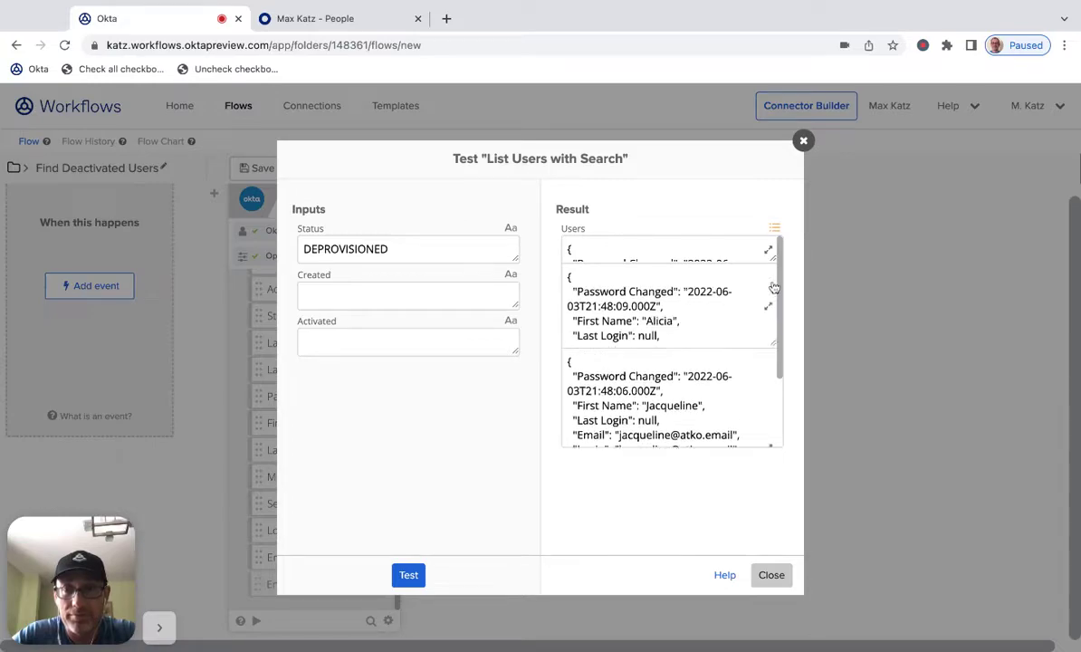
{"action": "left_click", "coordinate": [770, 252]}
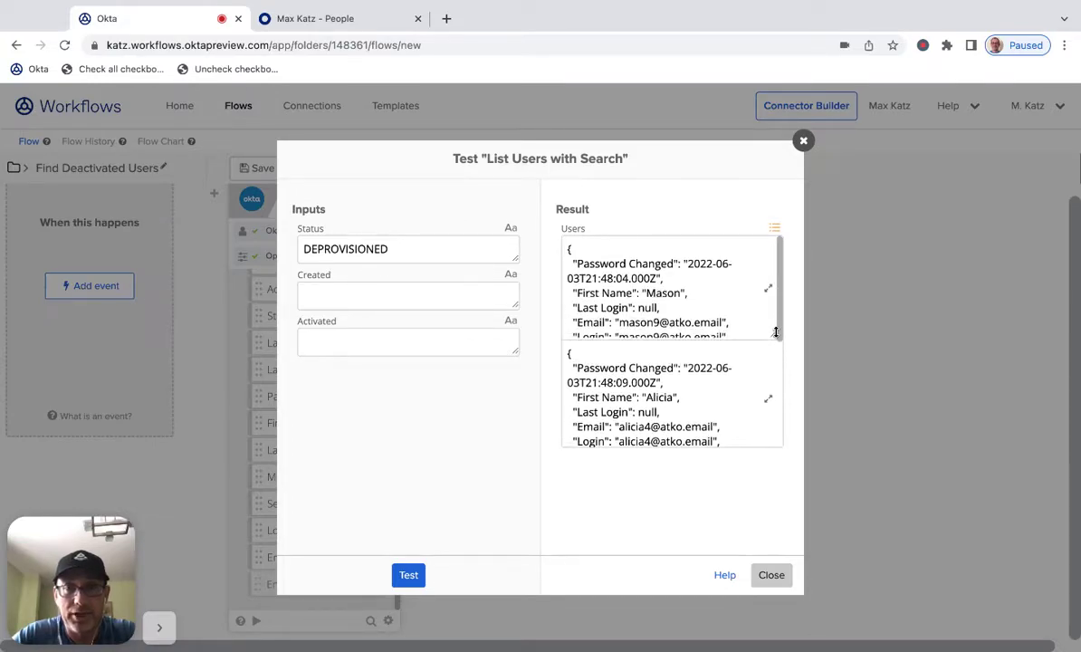
{"action": "left_click", "coordinate": [771, 575]}
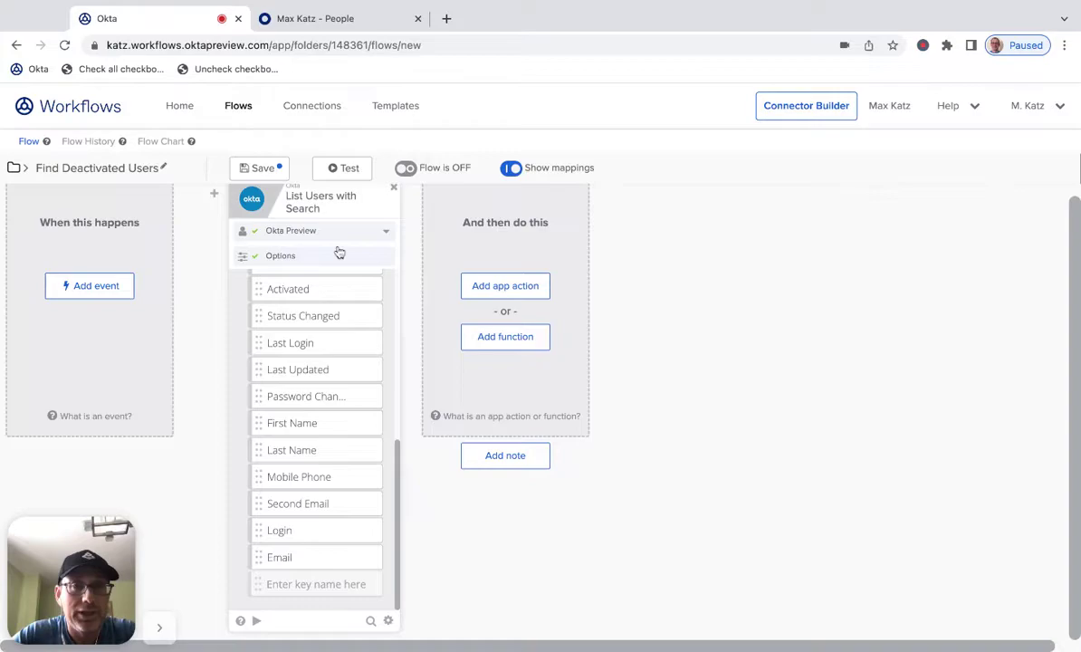
Step: Switch the result set to Stream Matching Records and remove the Created and Activated inputs
{"action": "left_click", "coordinate": [307, 259]}
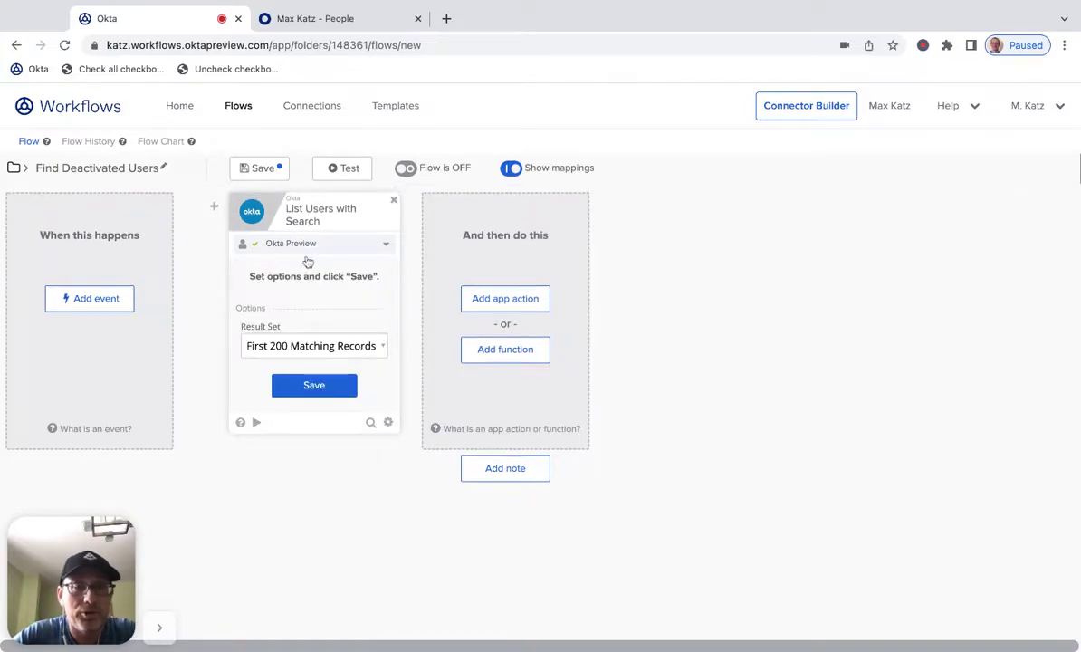
{"action": "left_click", "coordinate": [286, 348]}
{"action": "left_click", "coordinate": [292, 362]}
{"action": "left_click", "coordinate": [308, 386]}
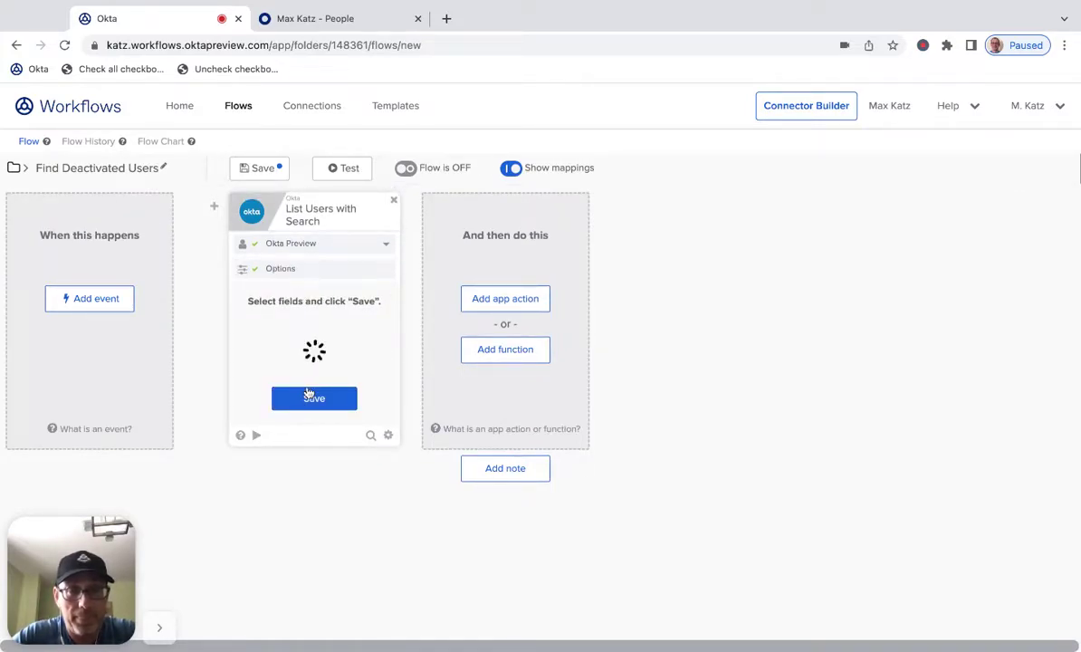
{"action": "left_click", "coordinate": [290, 363]}
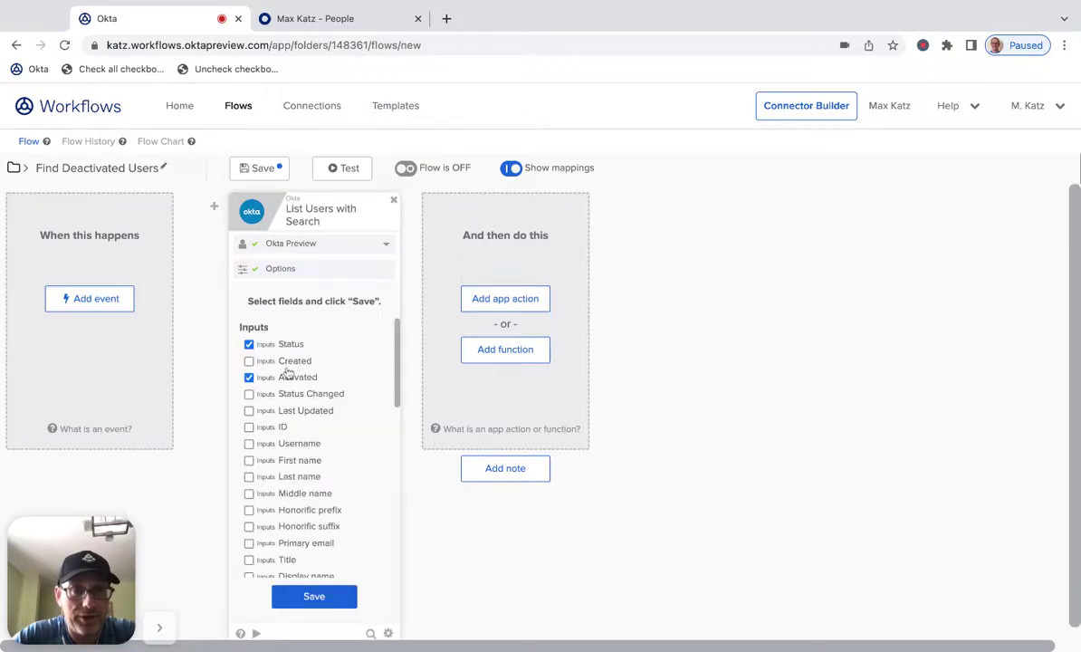
{"action": "left_click", "coordinate": [286, 377]}
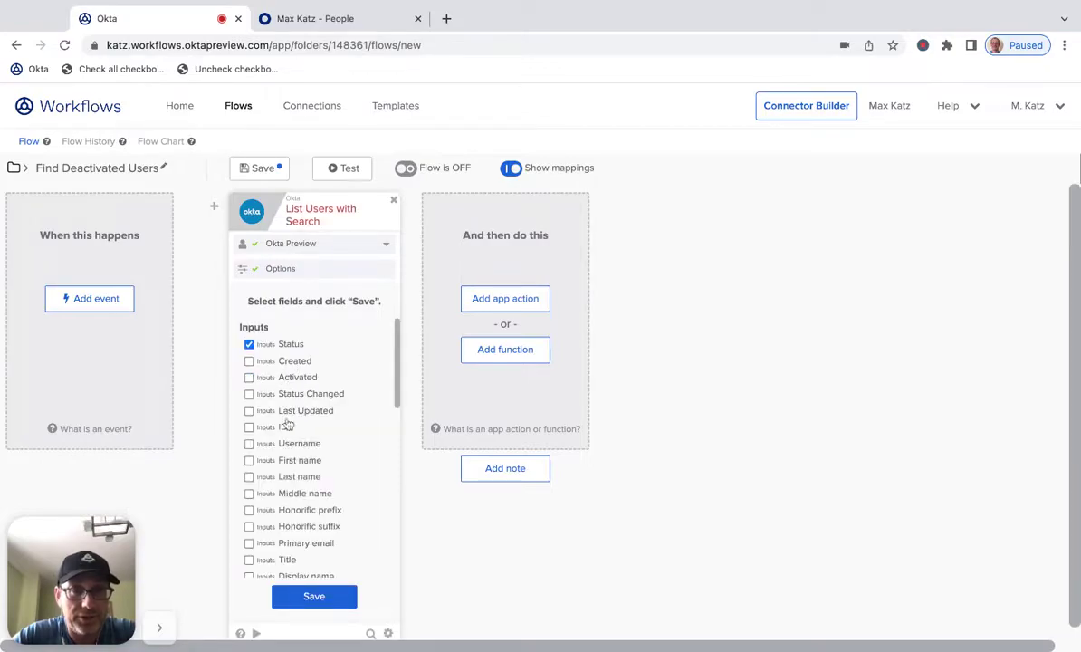
{"action": "left_click", "coordinate": [329, 605]}
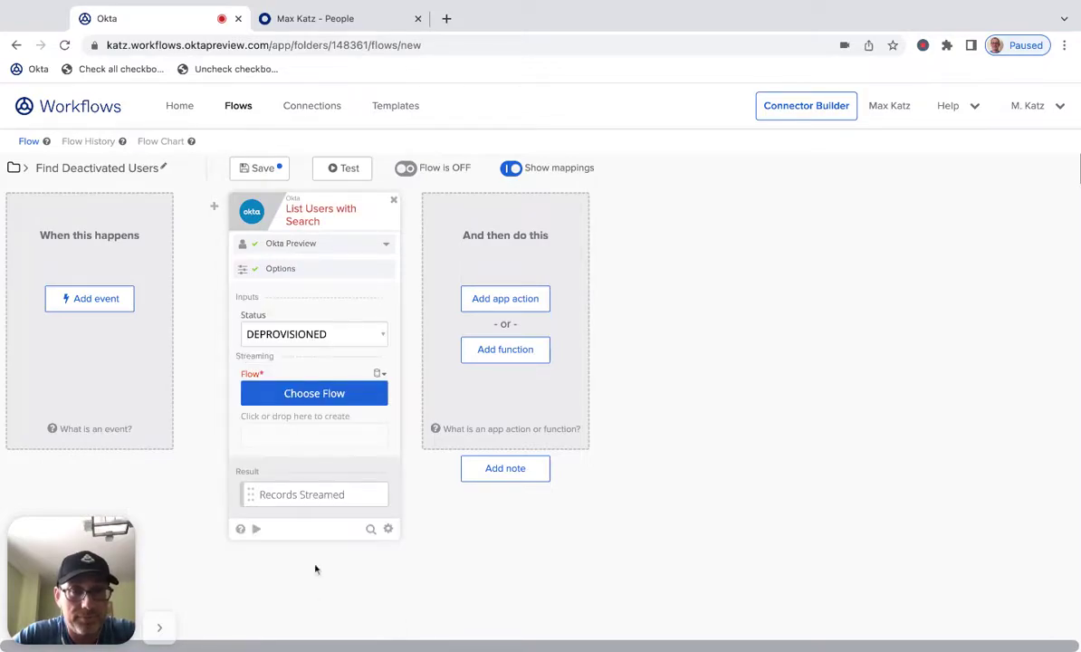
Step: Stream records to the _Delete user flow from the Delete Users folder, then save
{"action": "left_click", "coordinate": [318, 396]}
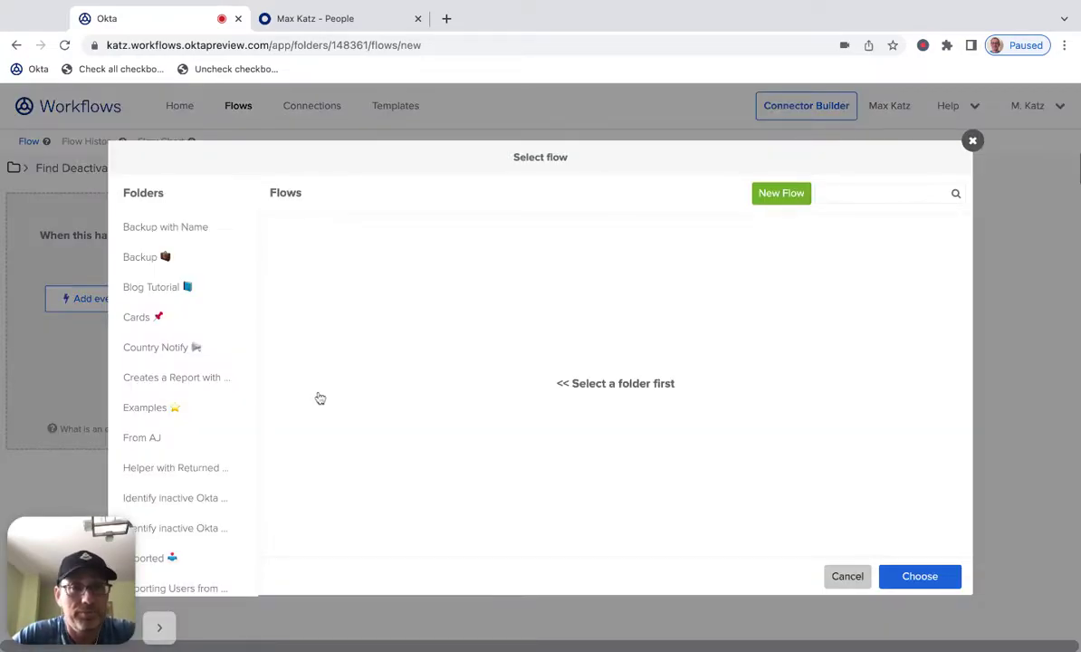
{"action": "scroll", "coordinate": [196, 355], "scroll_direction": "down", "scroll_amount": 6}
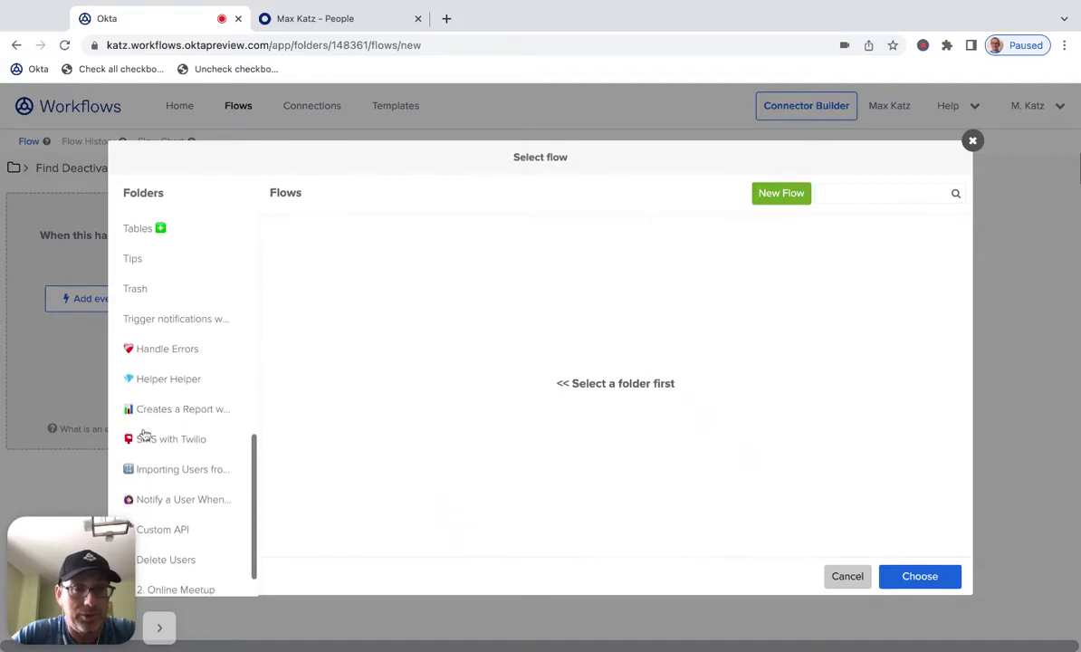
{"action": "scroll", "coordinate": [207, 418], "scroll_direction": "down", "scroll_amount": 1}
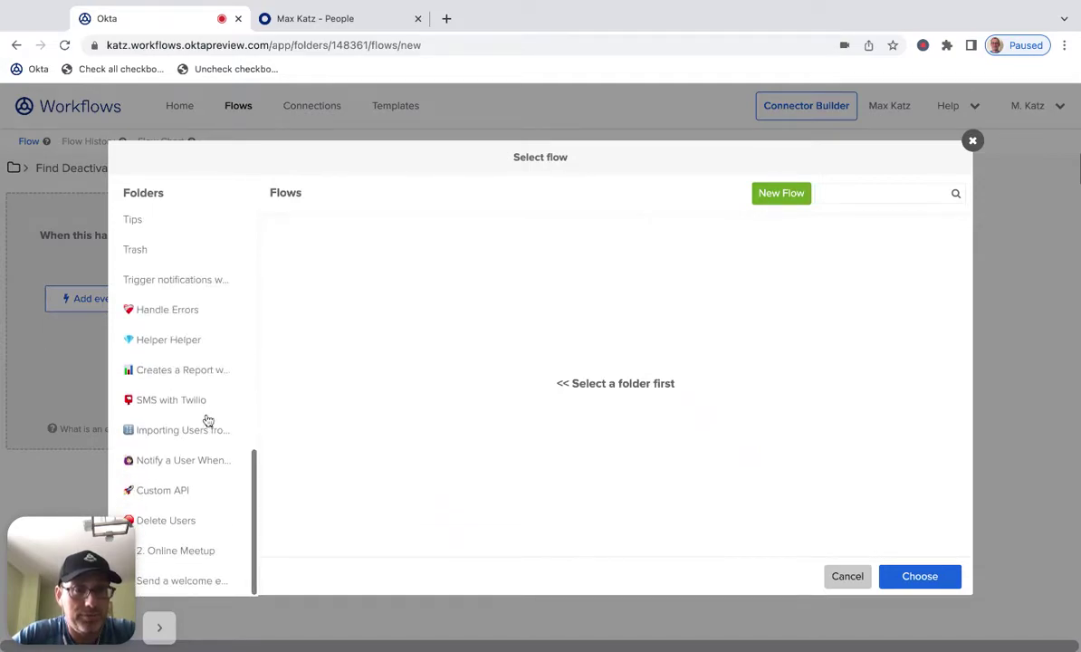
{"action": "left_click", "coordinate": [182, 518]}
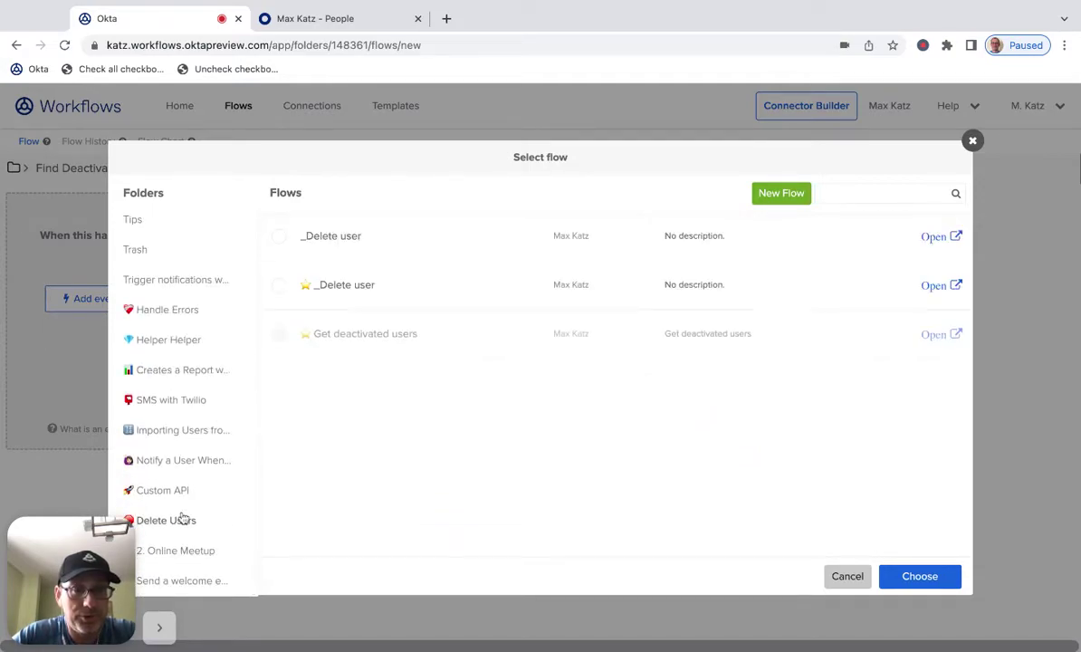
{"action": "left_click", "coordinate": [336, 236]}
{"action": "left_click", "coordinate": [910, 576]}
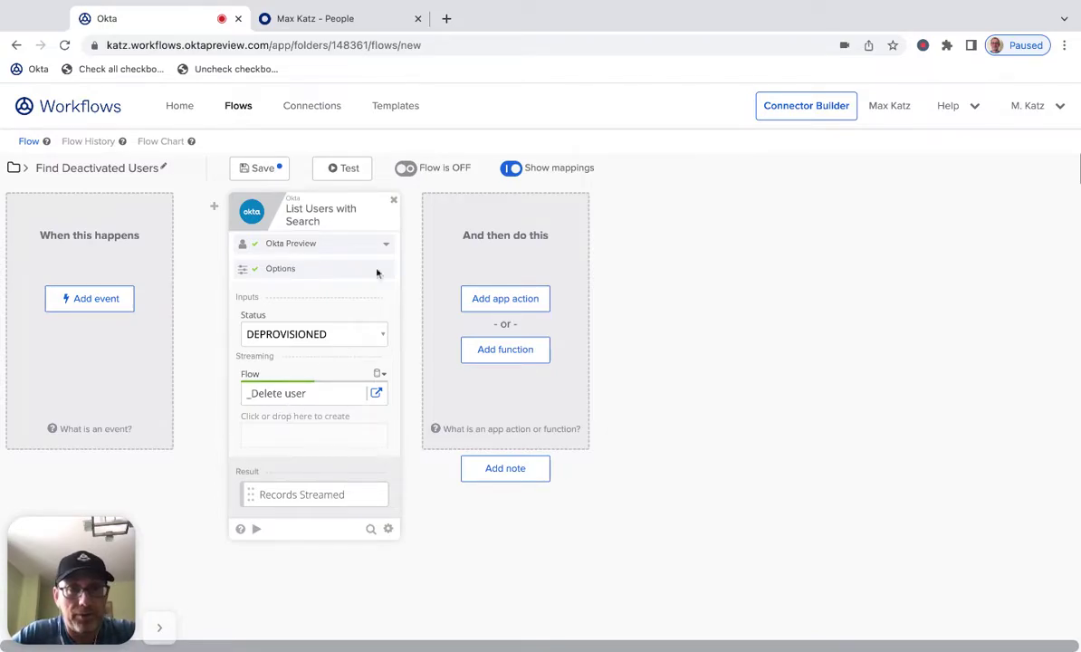
{"action": "left_click", "coordinate": [257, 168]}
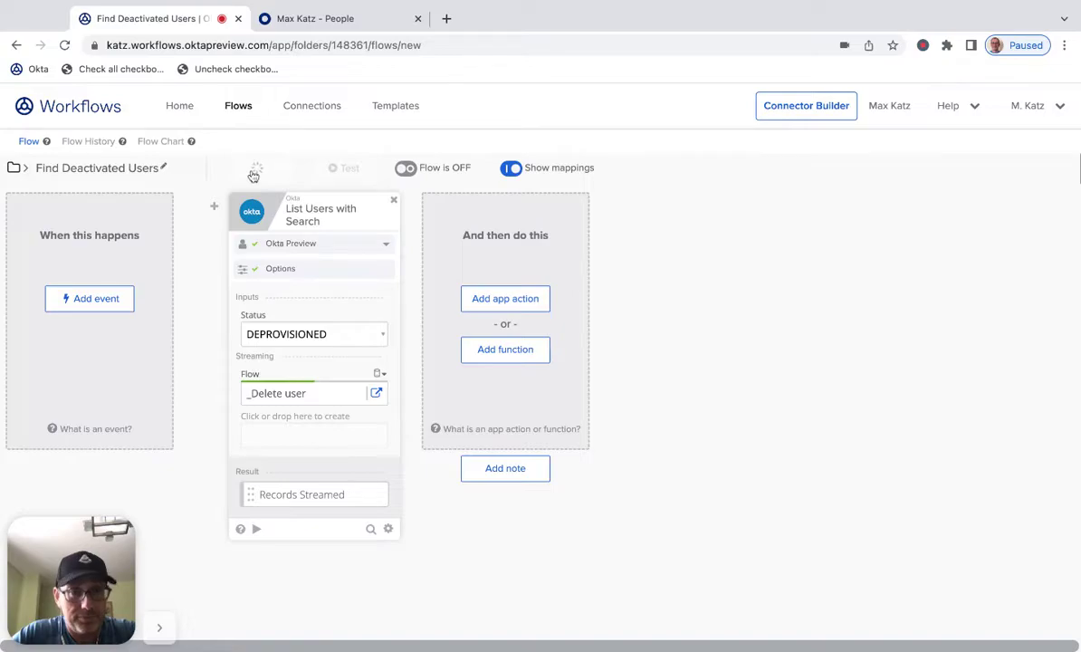
Step: Switch on both the Find Deactivated Users and _Delete user flows
{"action": "left_click", "coordinate": [405, 168]}
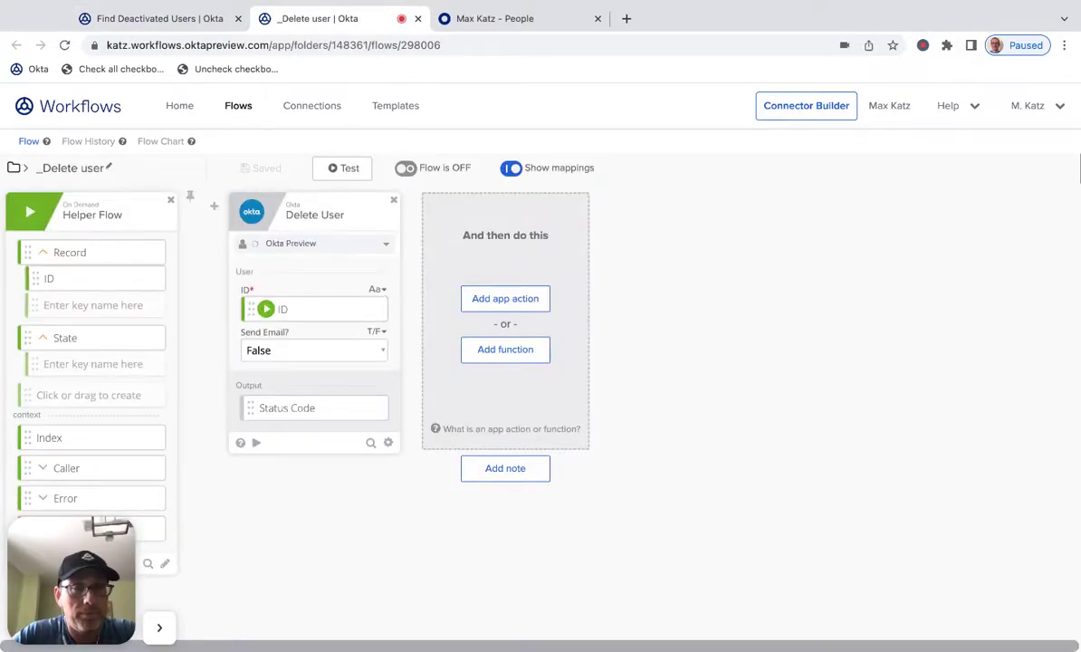
{"action": "mouse_move", "coordinate": [87, 244]}
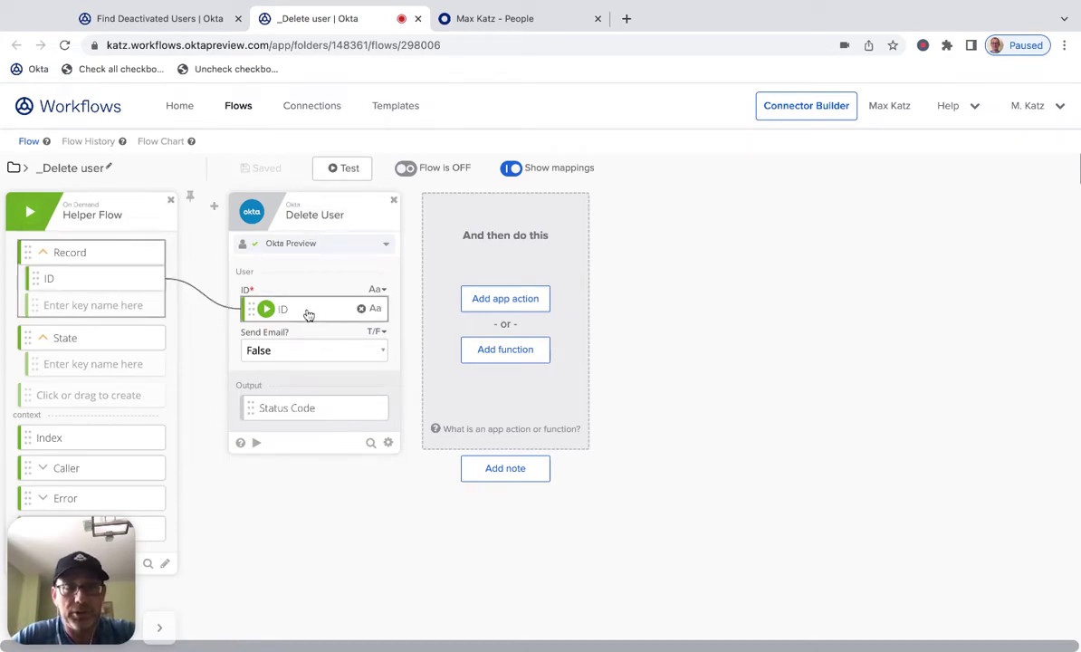
{"action": "left_click", "coordinate": [406, 168]}
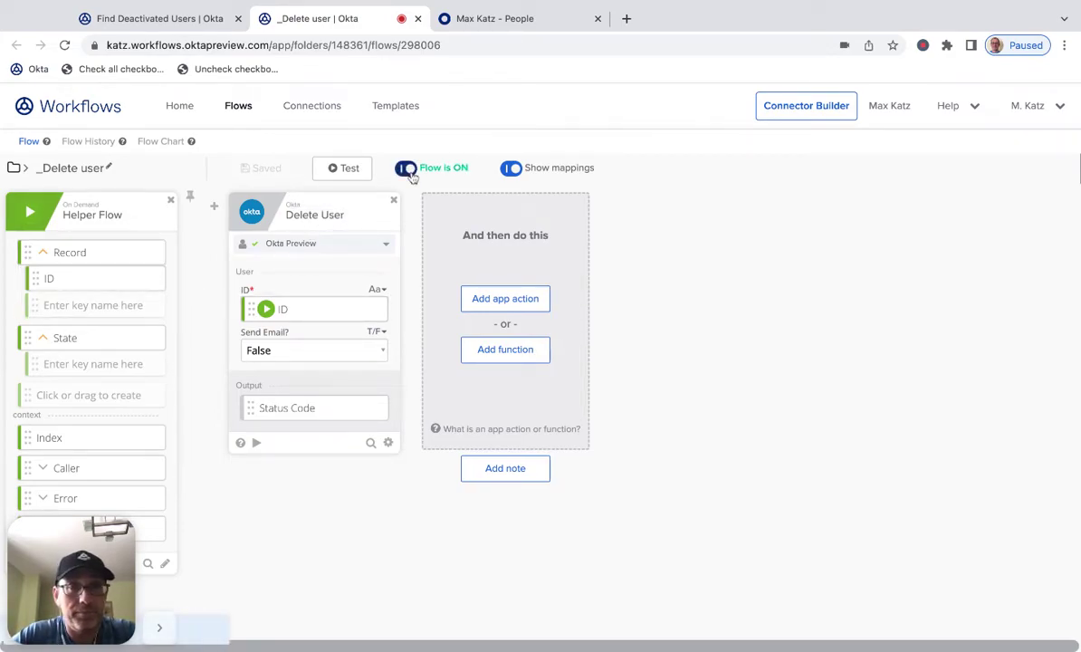
Step: Check _Delete user's empty history, then test-run Find Deactivated Users, streaming 3 records
{"action": "left_click", "coordinate": [90, 145]}
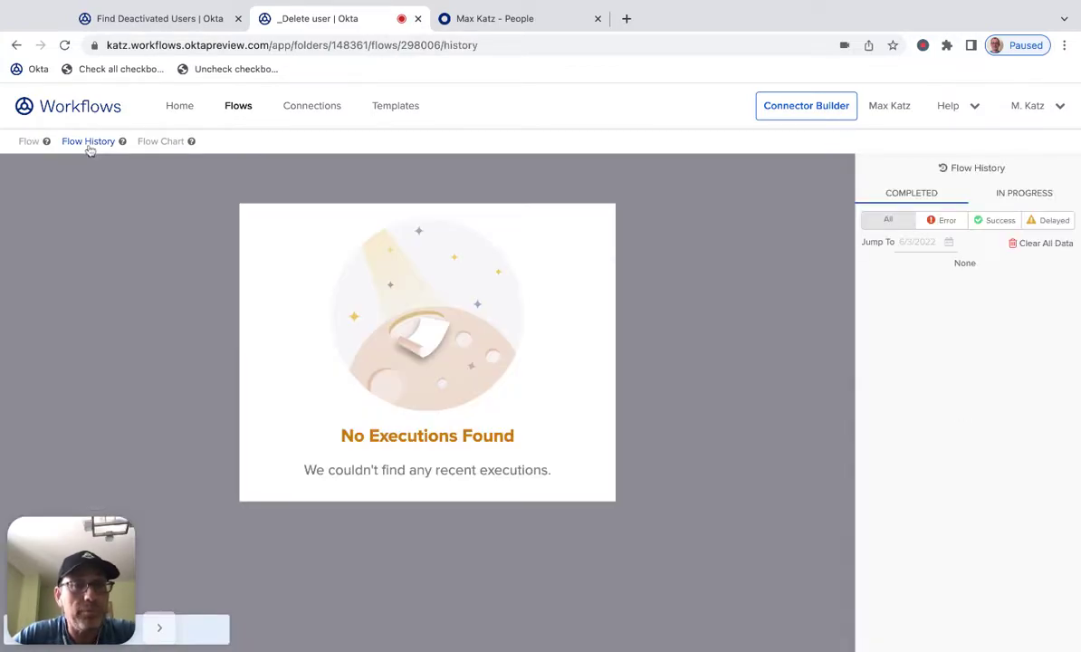
{"action": "left_click", "coordinate": [164, 18]}
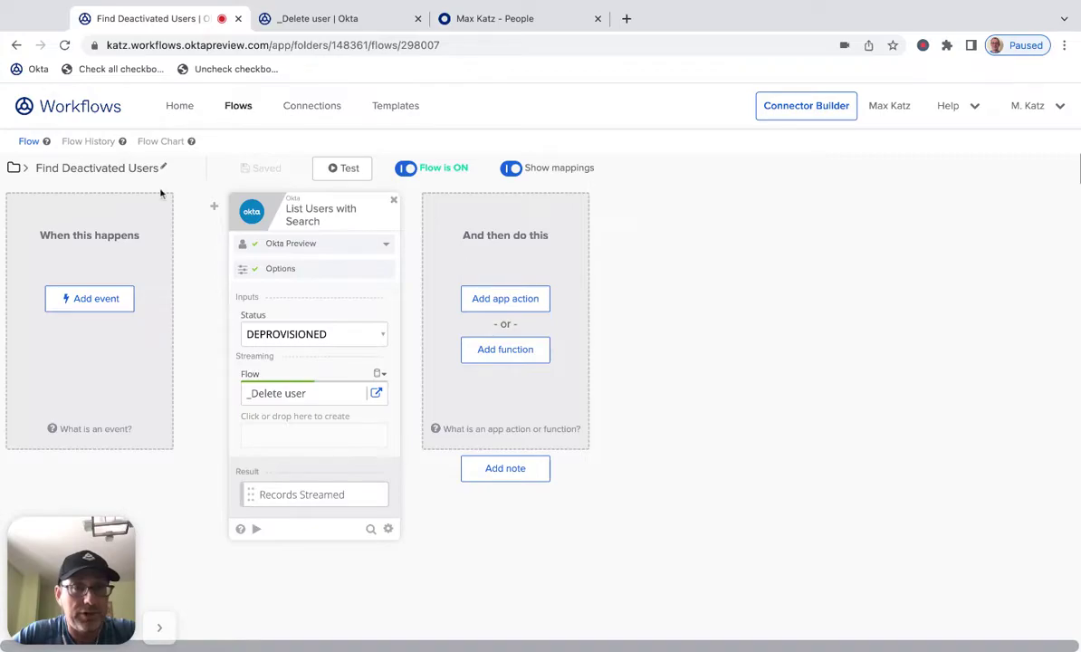
{"action": "left_click", "coordinate": [349, 172]}
{"action": "key", "text": "Return"}
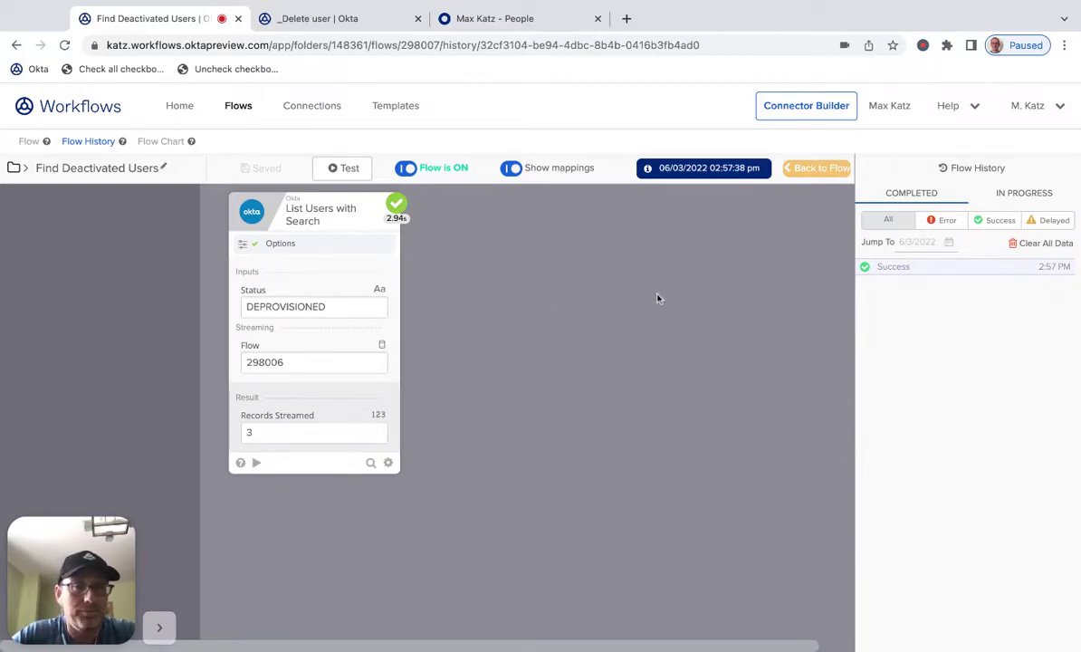
Step: Review the three successful runs in the _Delete user flow history
{"action": "left_click", "coordinate": [369, 19]}
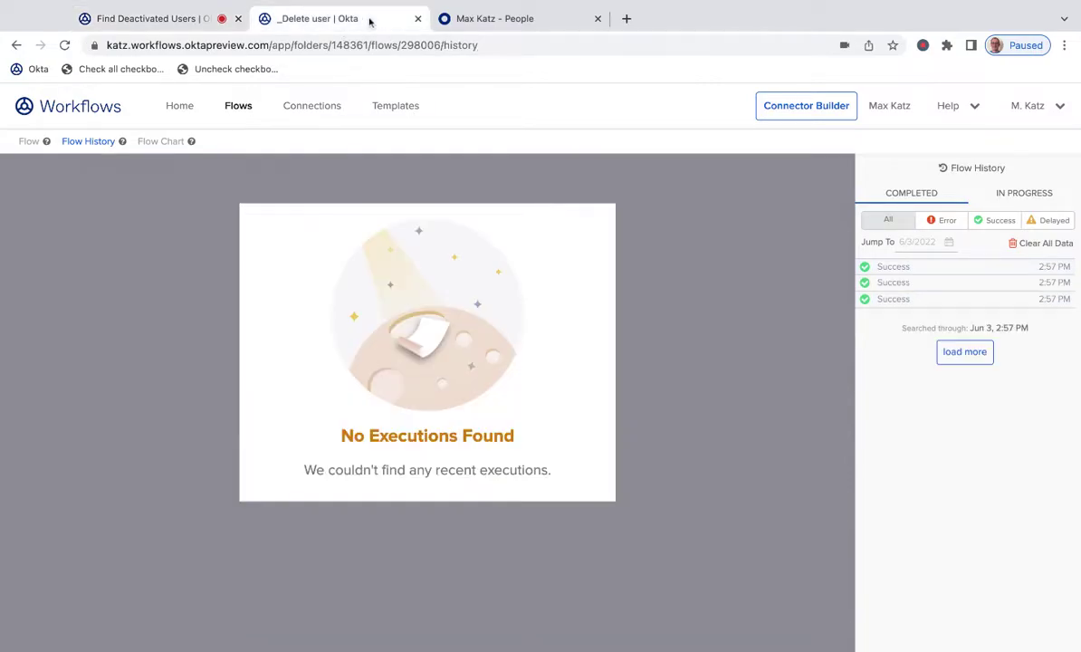
{"action": "left_click", "coordinate": [924, 268]}
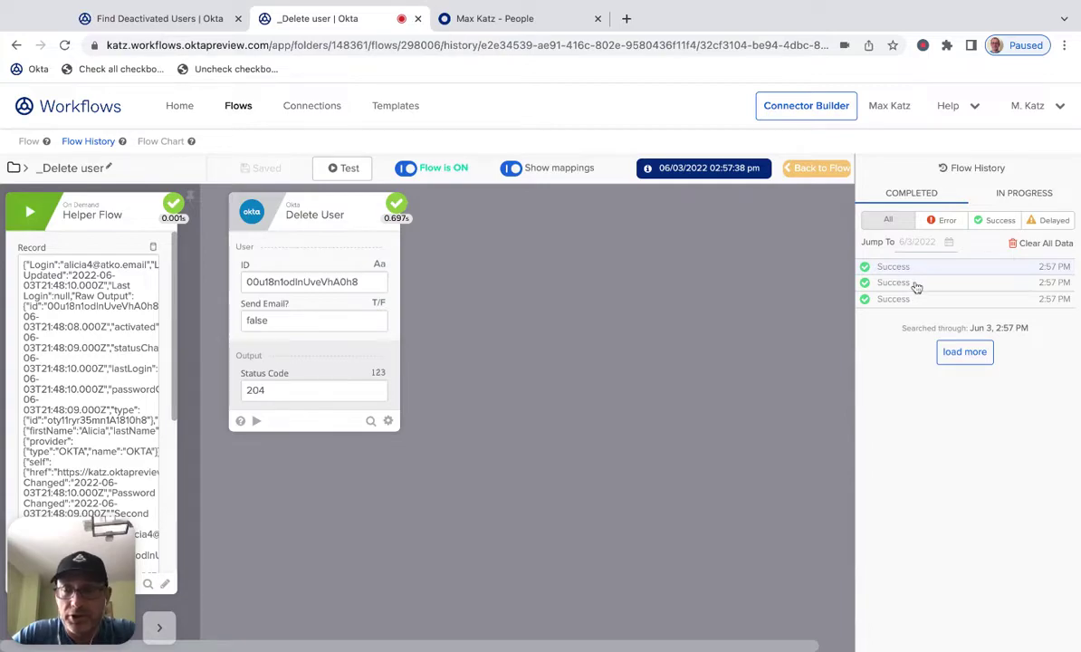
{"action": "left_click", "coordinate": [911, 284]}
{"action": "left_click", "coordinate": [915, 300]}
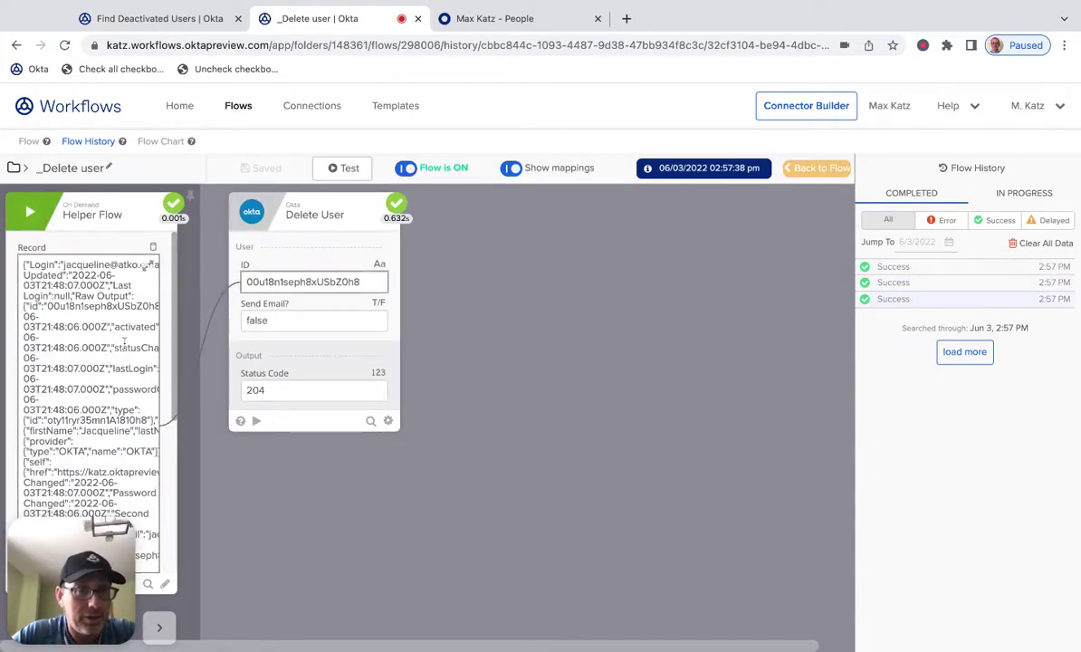
{"action": "scroll", "coordinate": [124, 342], "scroll_direction": "down", "scroll_amount": 5}
{"action": "scroll", "coordinate": [124, 342], "scroll_direction": "up", "scroll_amount": 6}
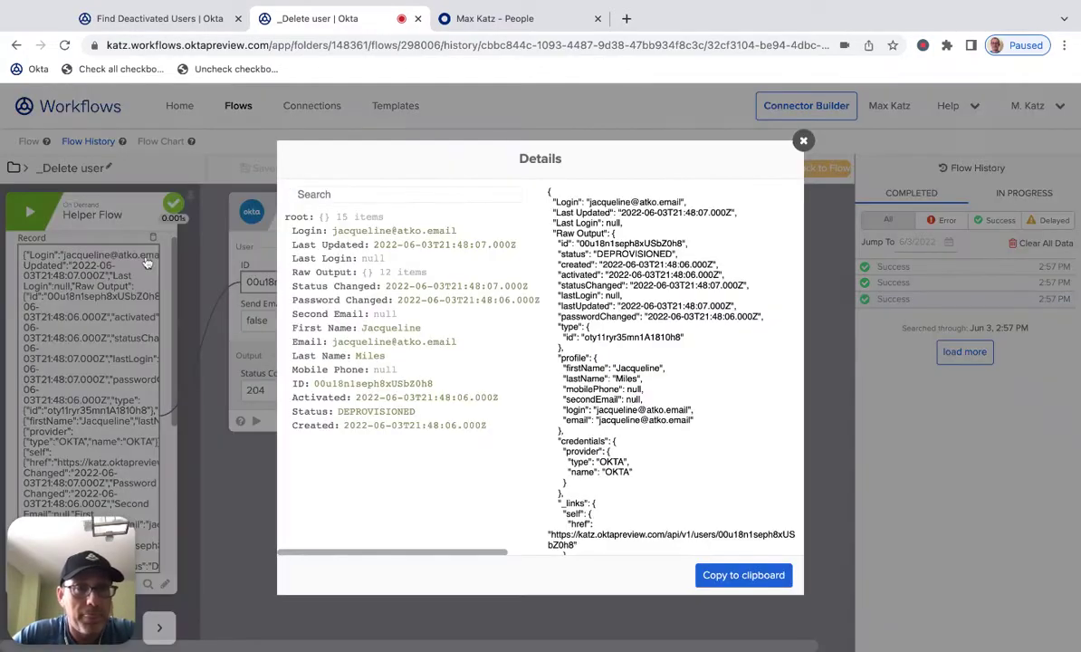
Step: Inspect the streamed record's details and user ID, then go back to the flow editor
{"action": "left_click", "coordinate": [145, 243]}
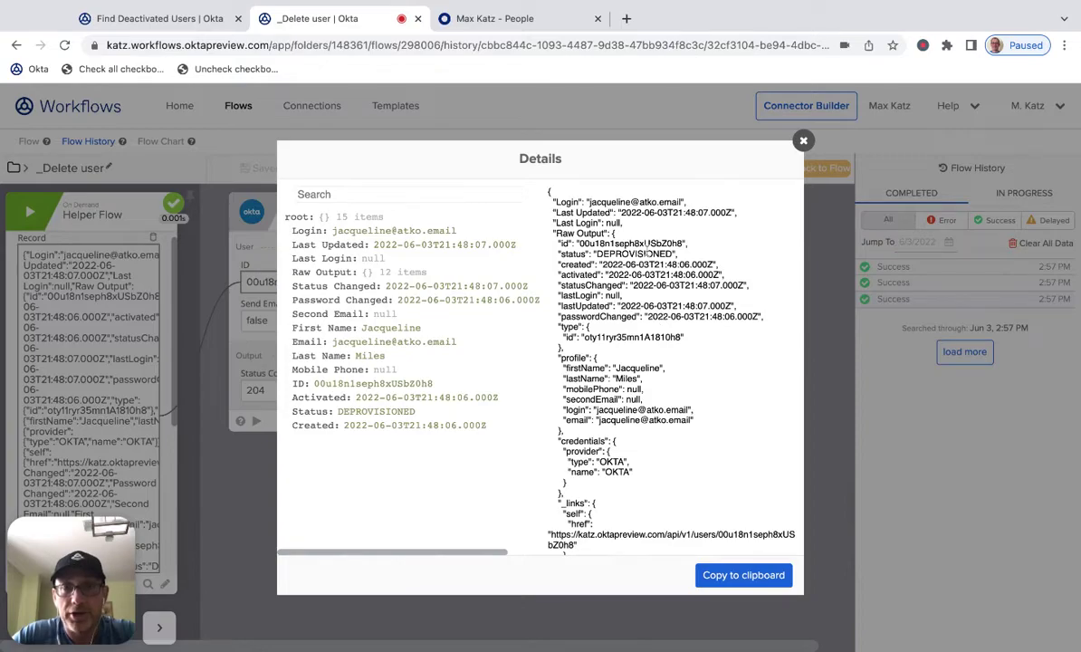
{"action": "scroll", "coordinate": [682, 263], "scroll_direction": "down", "scroll_amount": 5}
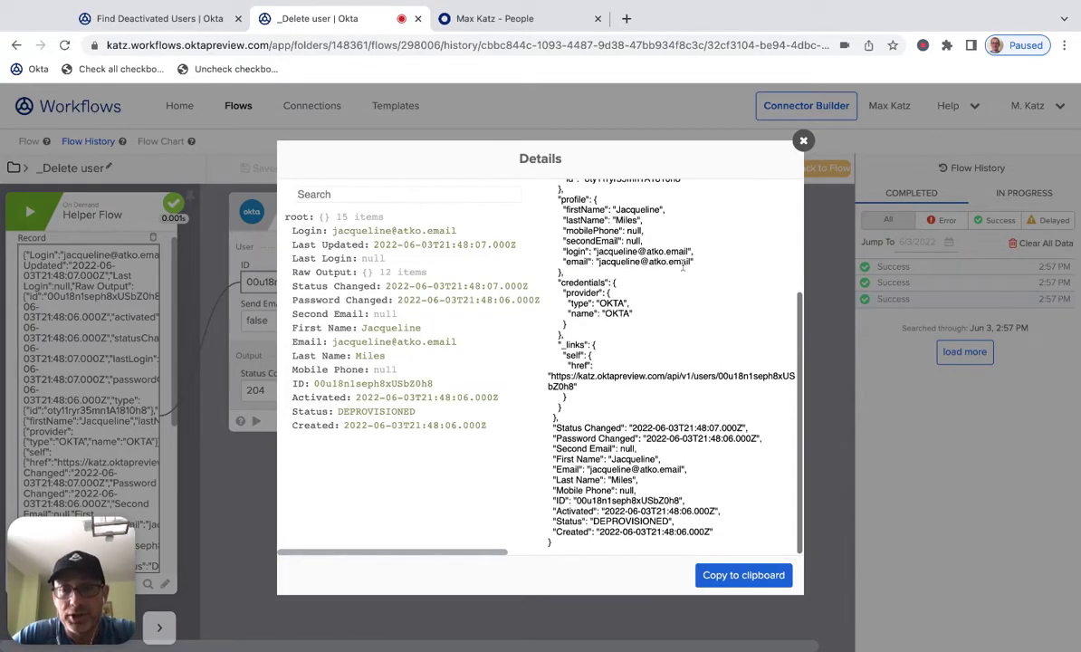
{"action": "scroll", "coordinate": [637, 248], "scroll_direction": "up", "scroll_amount": 5}
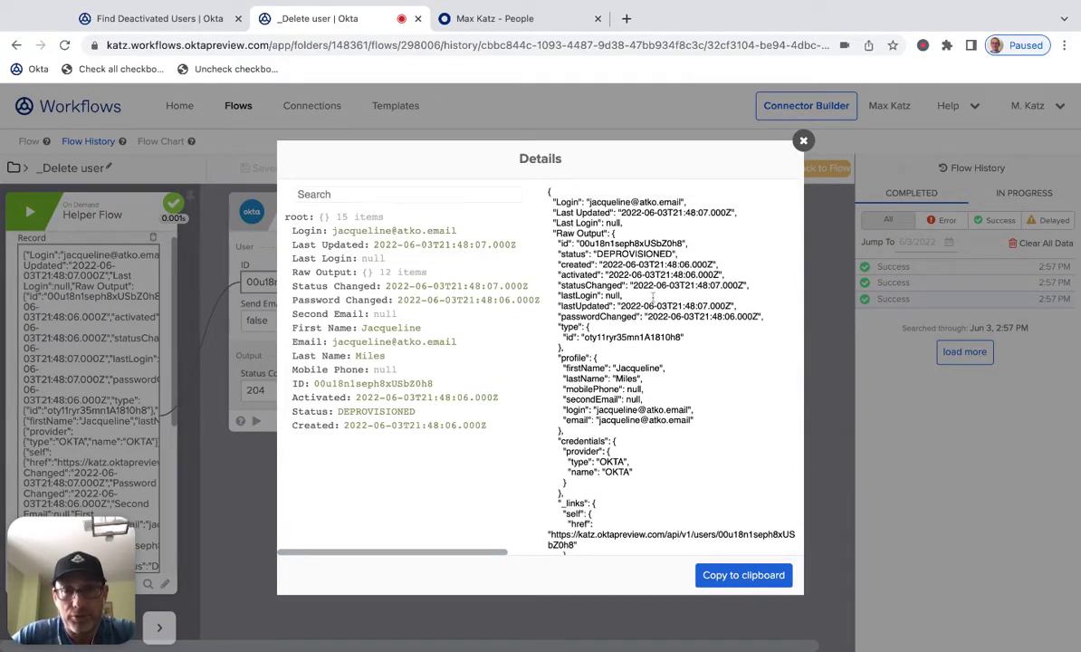
{"action": "scroll", "coordinate": [679, 259], "scroll_direction": "down", "scroll_amount": 5}
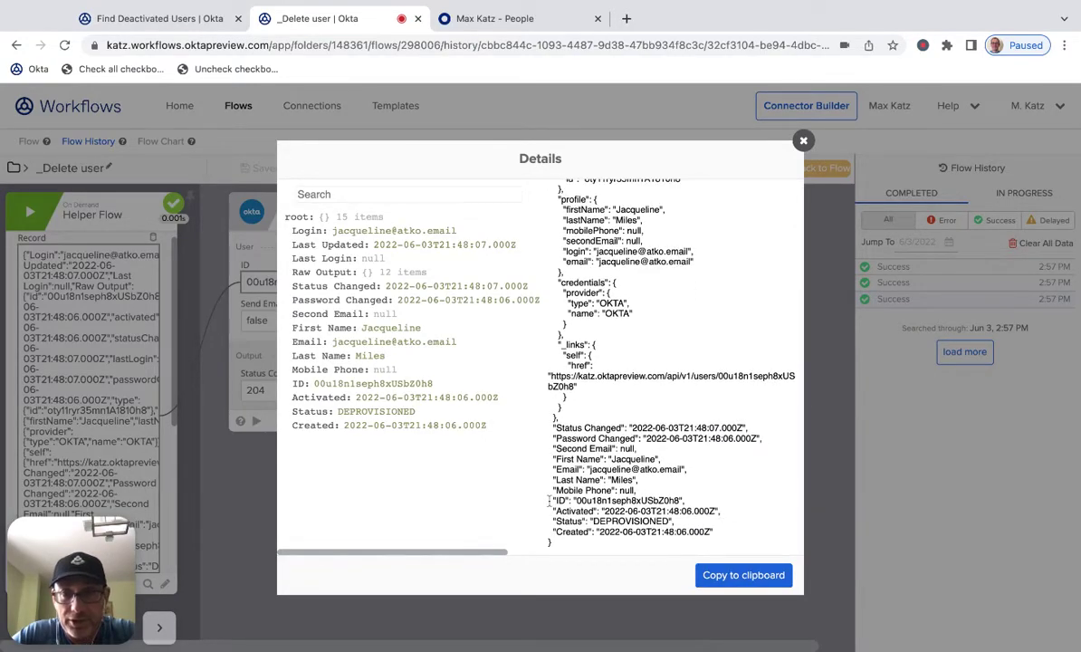
{"action": "left_click_drag", "start_coordinate": [687, 500], "coordinate": [553, 499]}
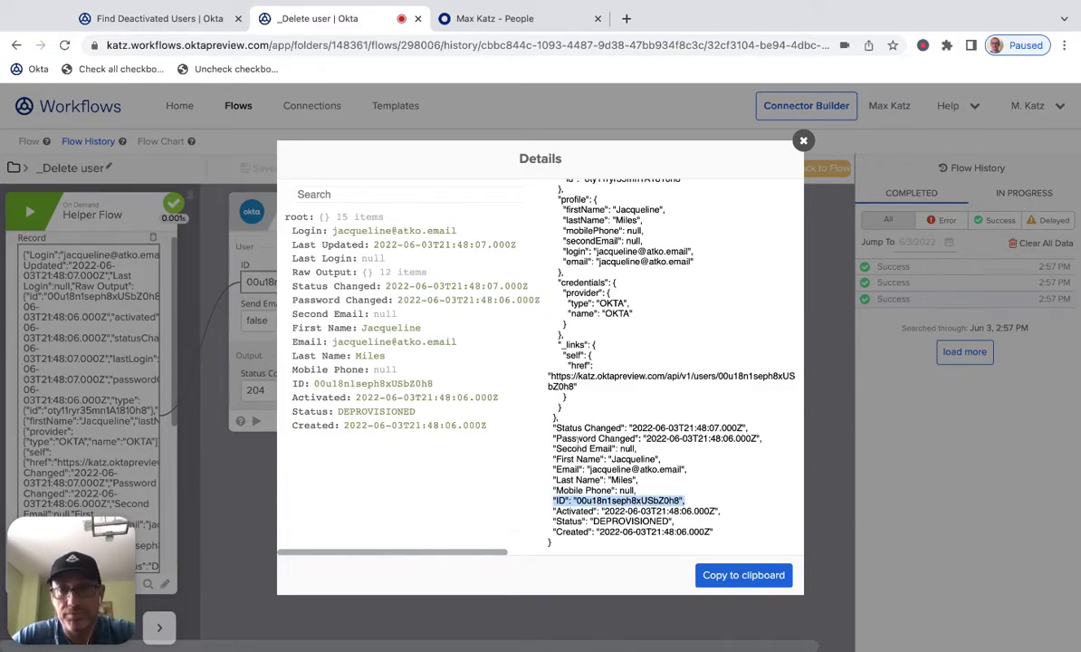
{"action": "scroll", "coordinate": [603, 457], "scroll_direction": "up", "scroll_amount": 10}
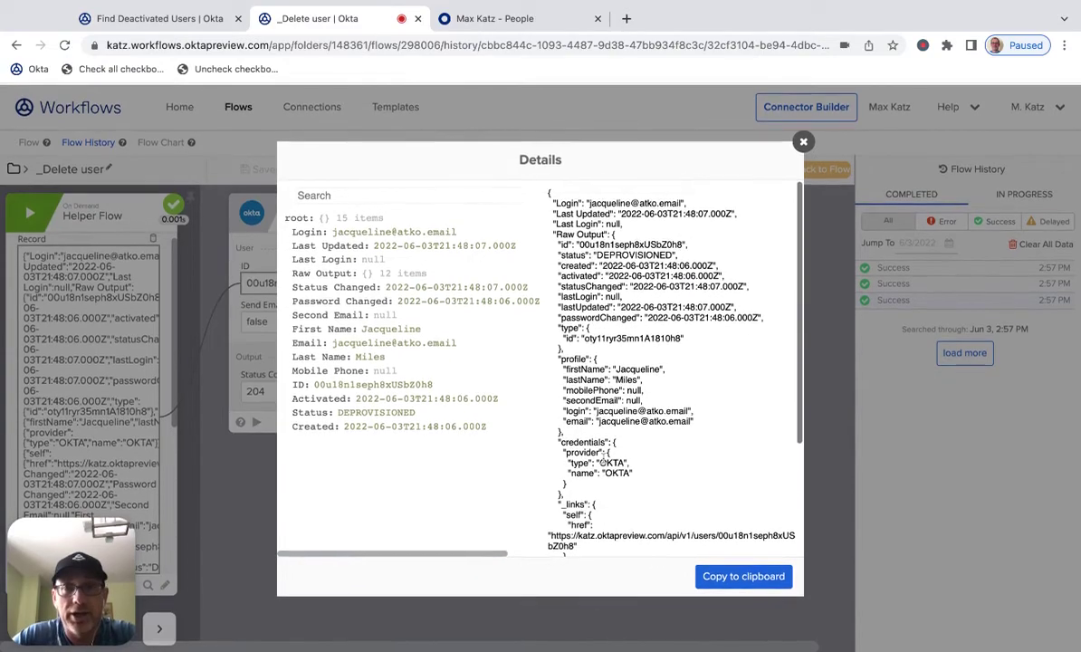
{"action": "left_click", "coordinate": [803, 141]}
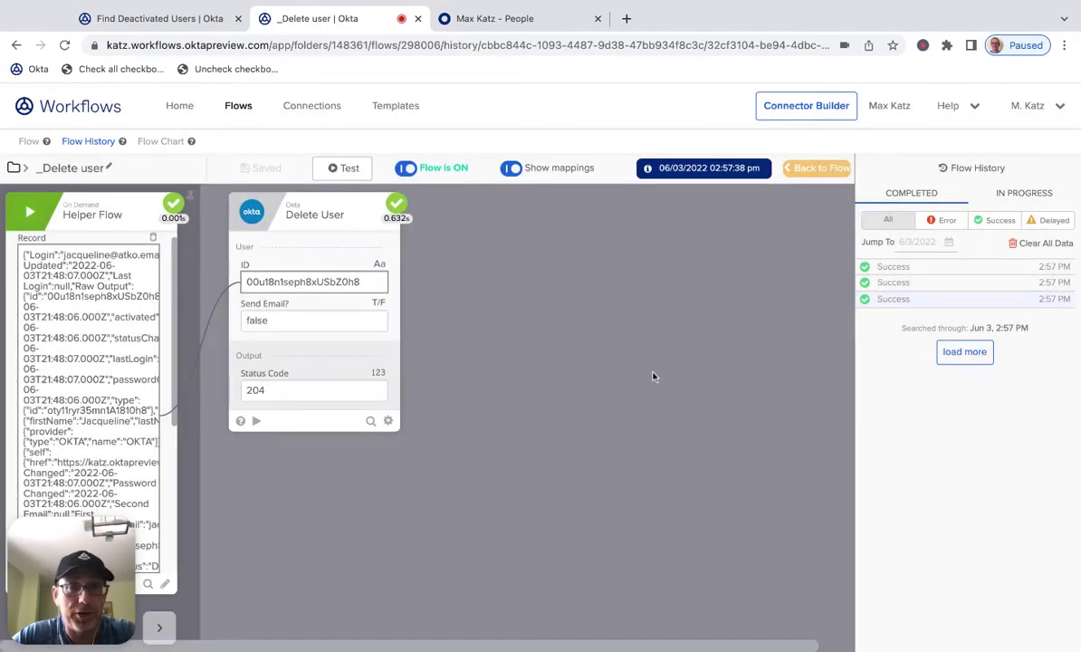
{"action": "left_click", "coordinate": [818, 170]}
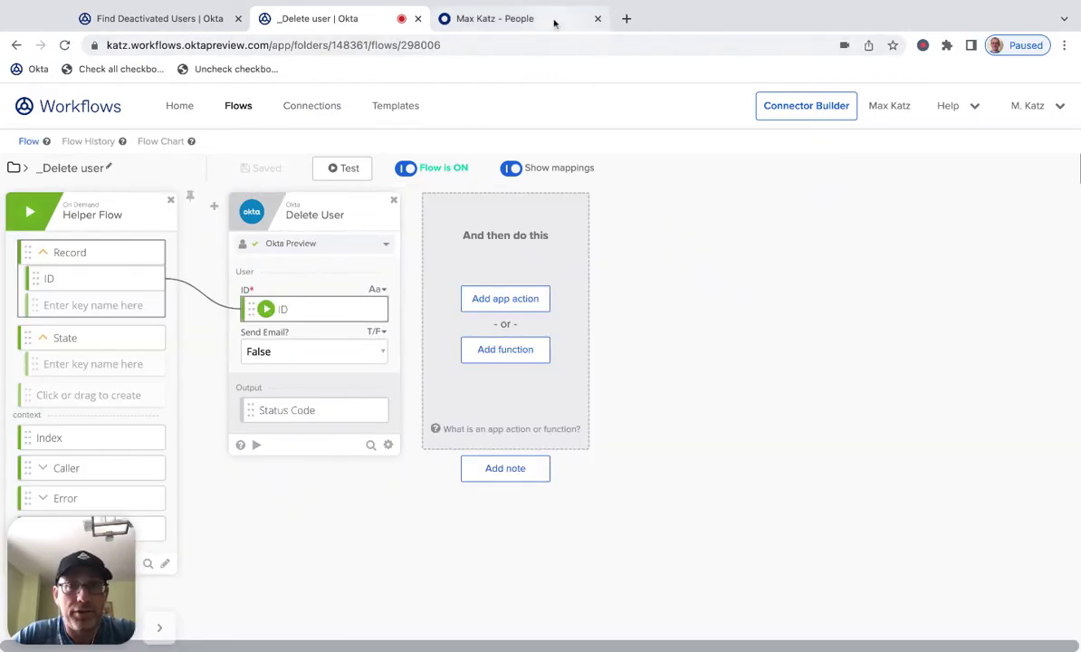
Step: Reload People, show all users to confirm 7 remain with none deactivated, then return to _Delete user
{"action": "left_click", "coordinate": [555, 24]}
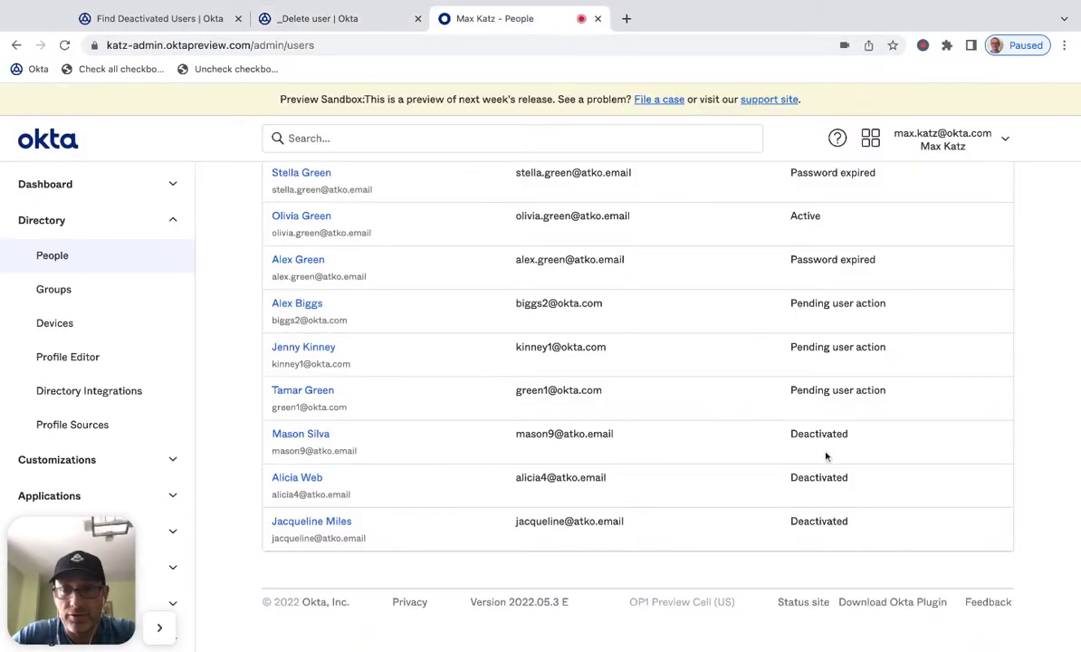
{"action": "left_click", "coordinate": [66, 46]}
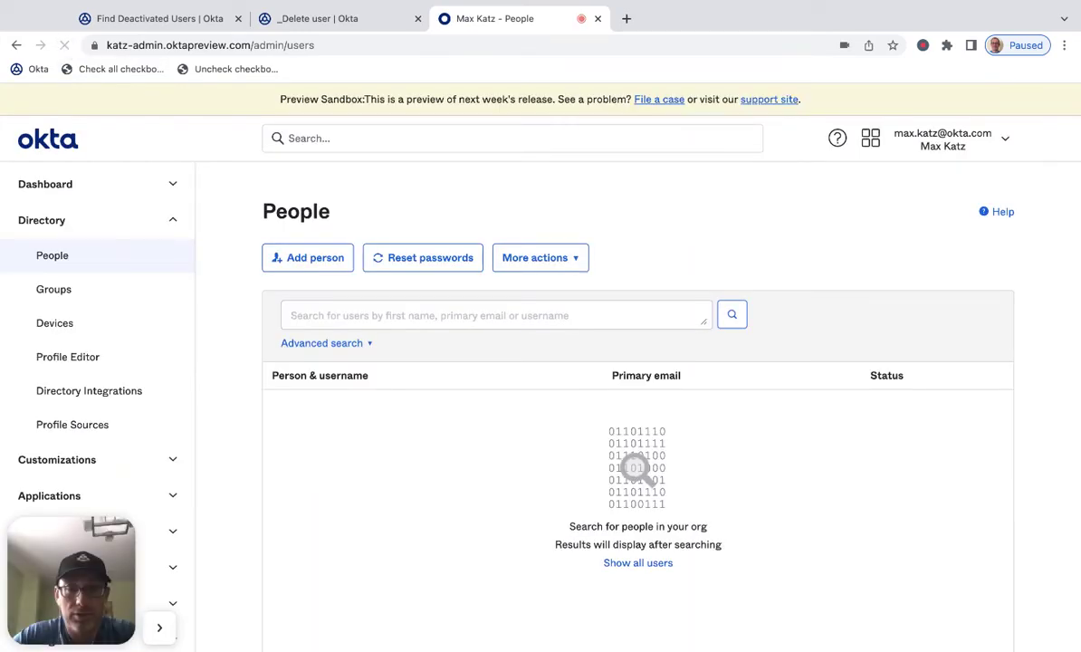
{"action": "left_click", "coordinate": [639, 563]}
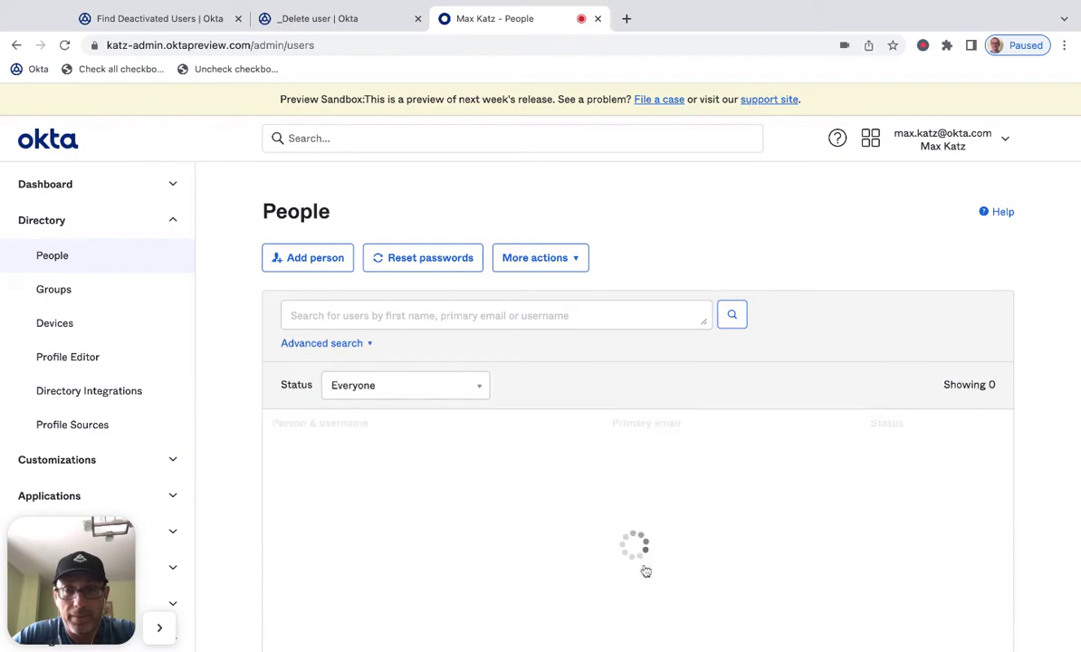
{"action": "scroll", "coordinate": [961, 474], "scroll_direction": "down", "scroll_amount": 2}
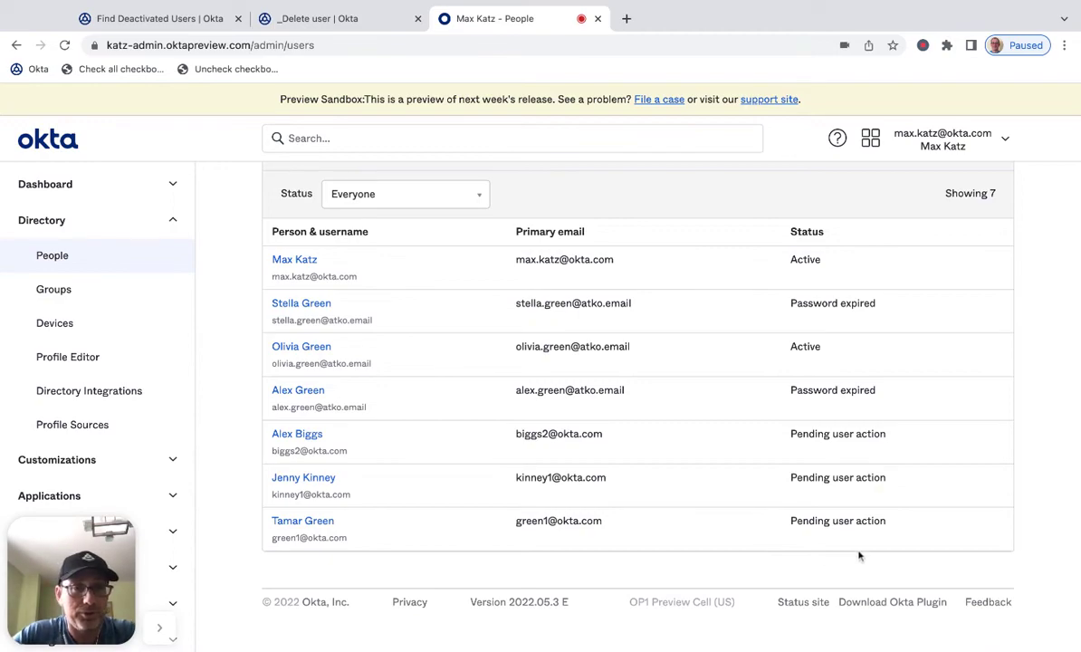
{"action": "left_click", "coordinate": [314, 19]}
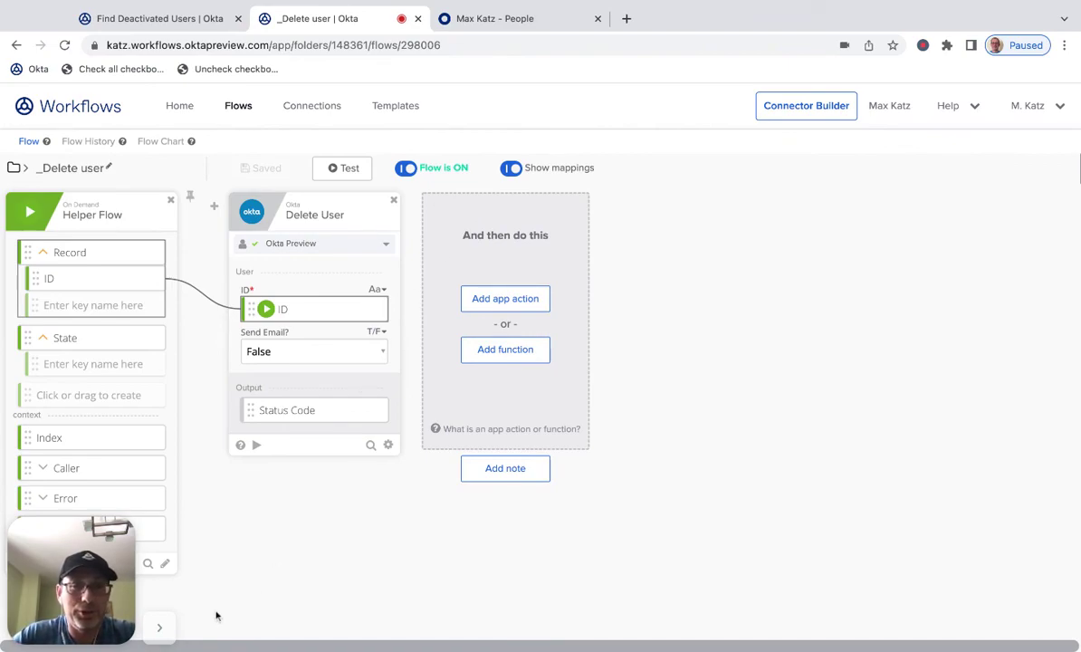
{"action": "left_click", "coordinate": [159, 627]}
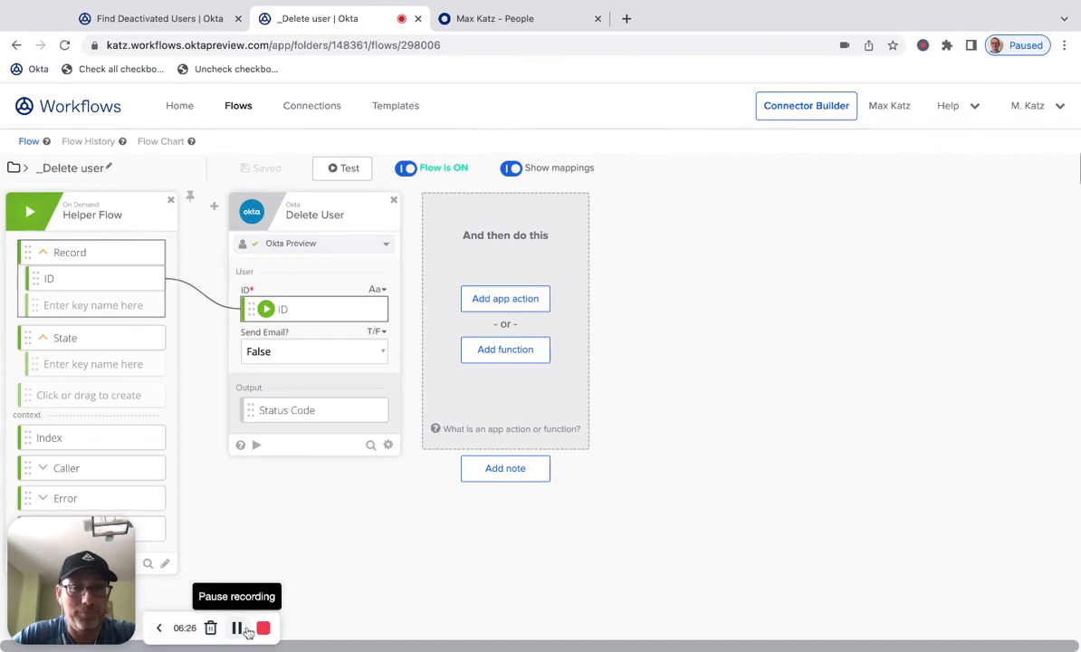